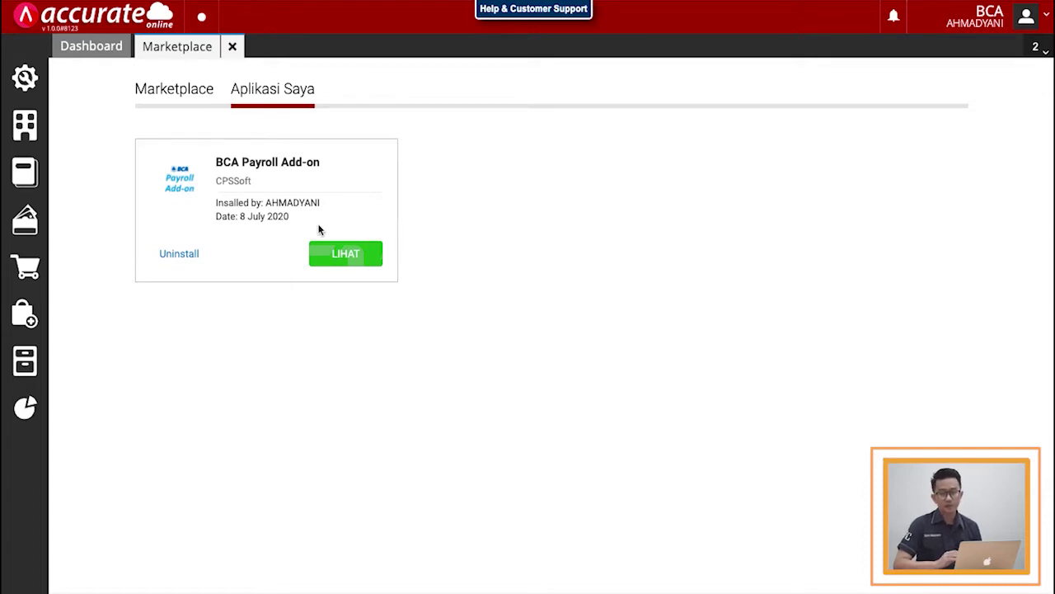
Step: Start a new employee record with salutation Mr and the employee's full name
click(232, 47)
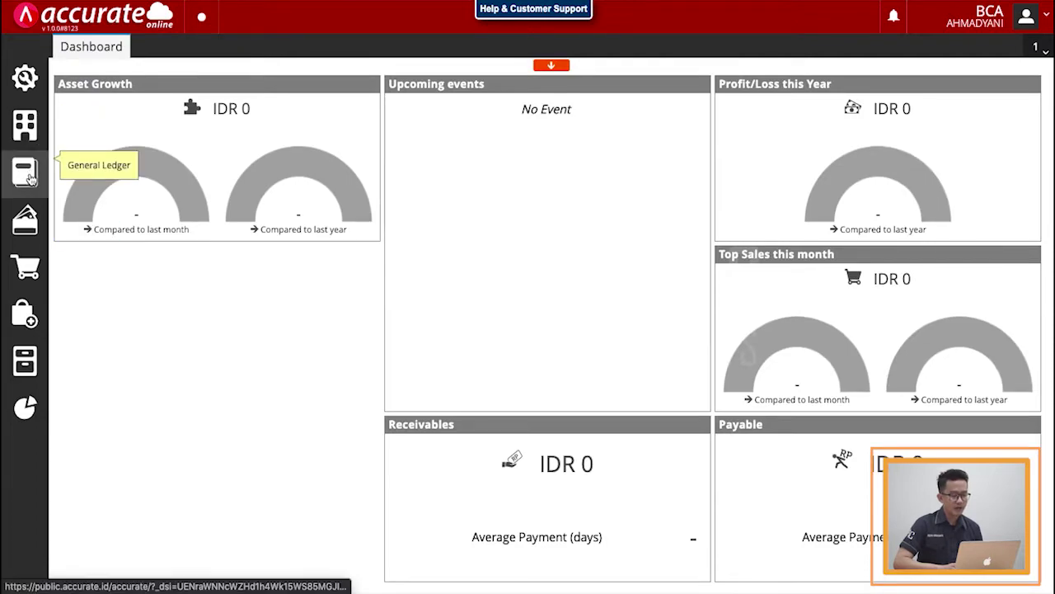
click(25, 137)
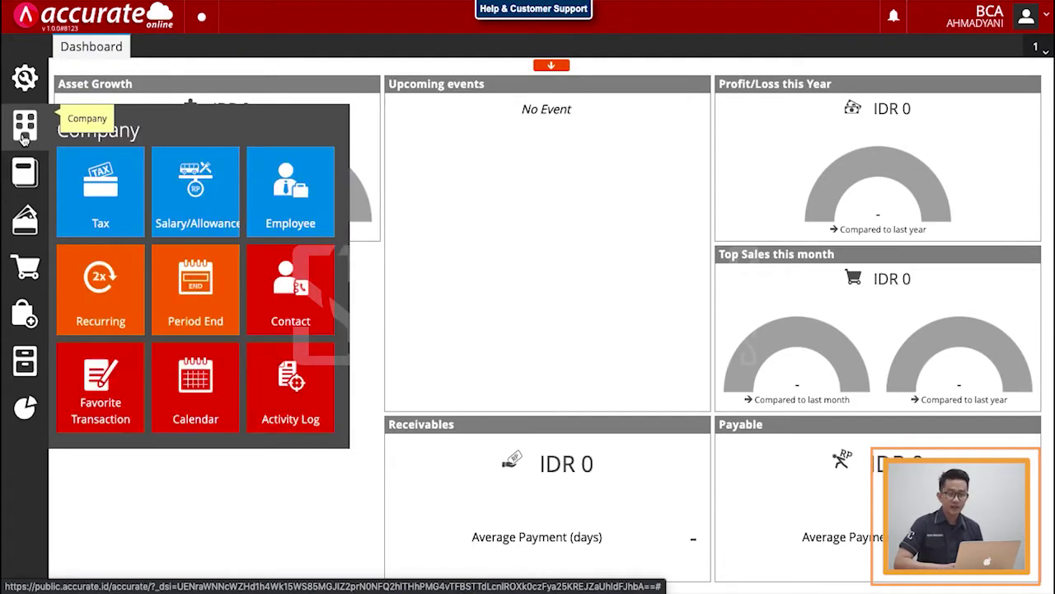
click(284, 176)
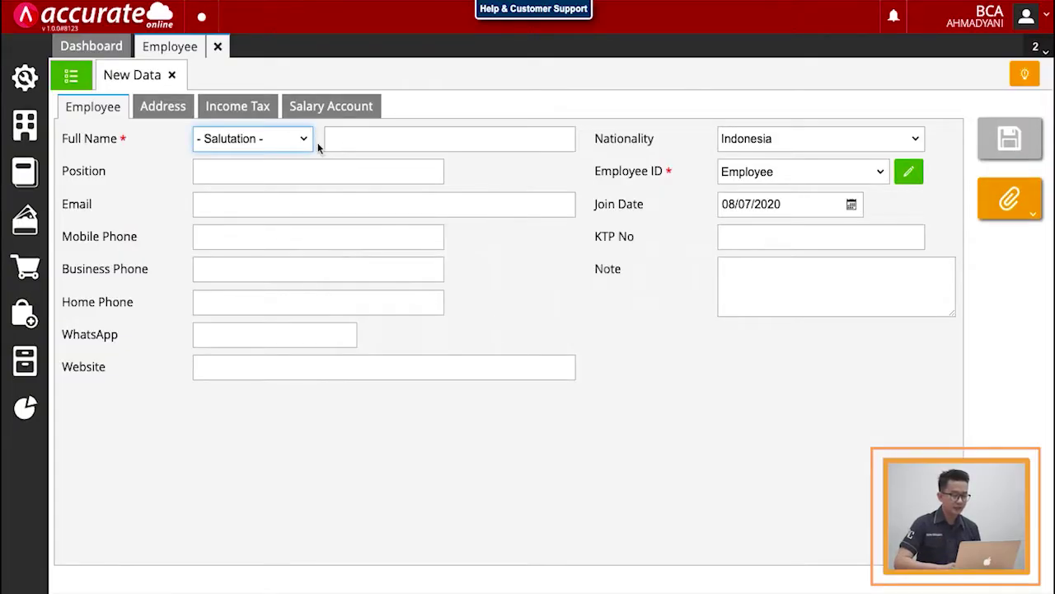
click(304, 140)
click(284, 156)
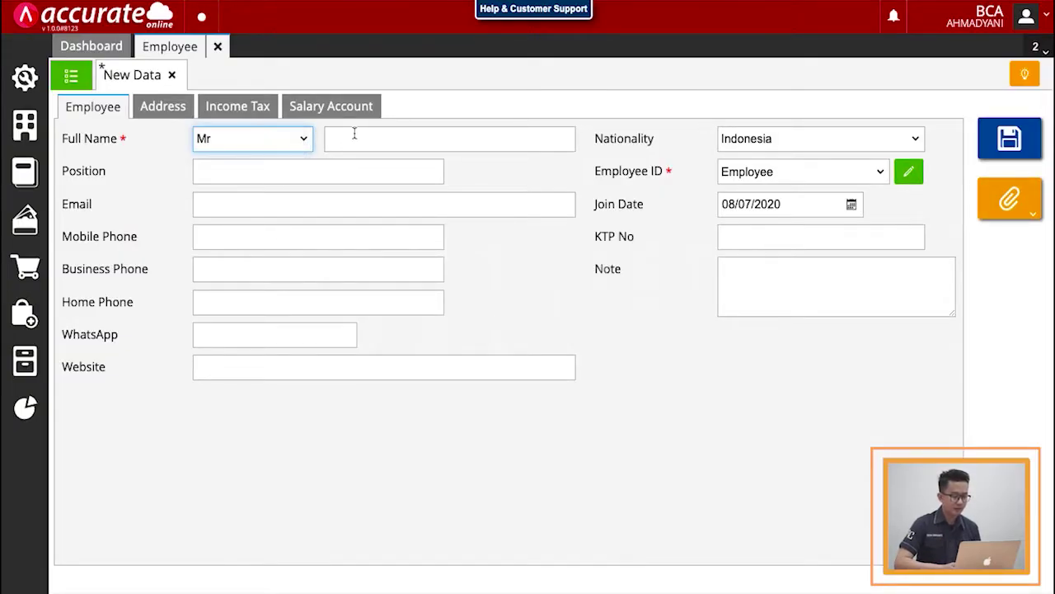
click(355, 136)
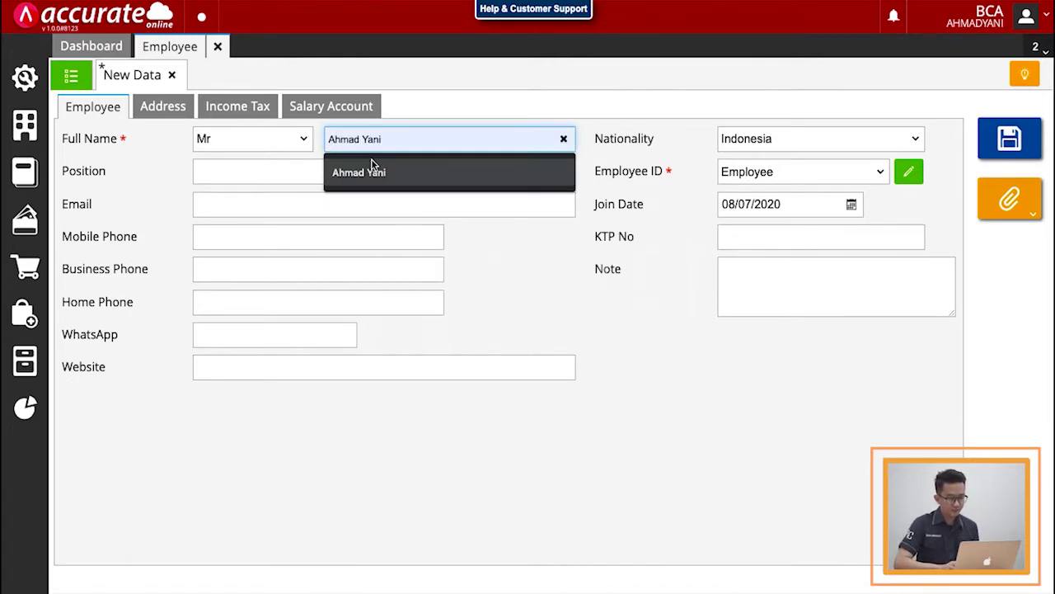
click(374, 169)
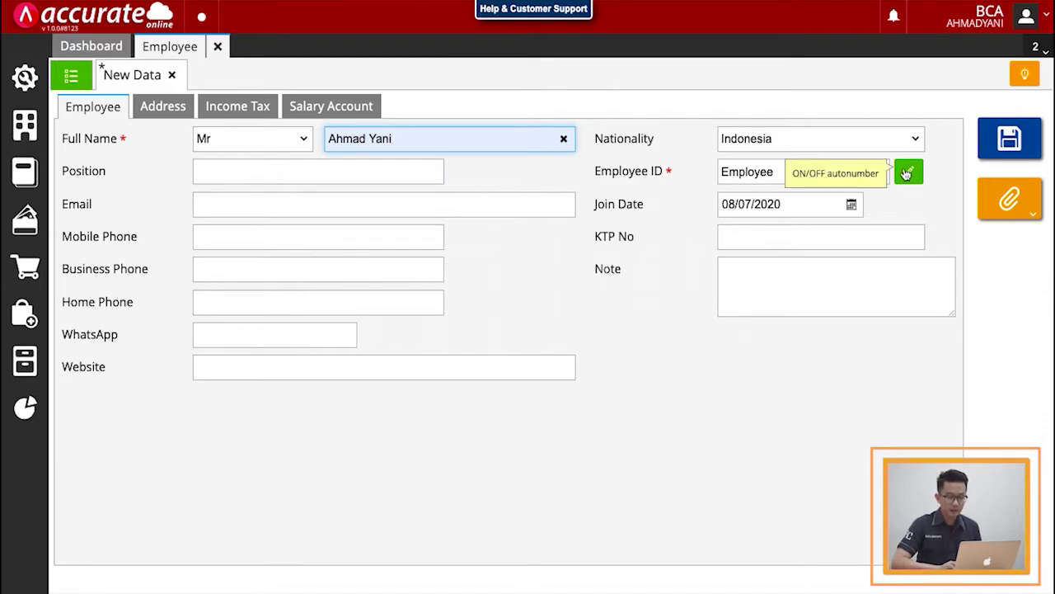
Step: Turn off autonumbering and set the employee ID to SAC-001
click(908, 171)
click(779, 170)
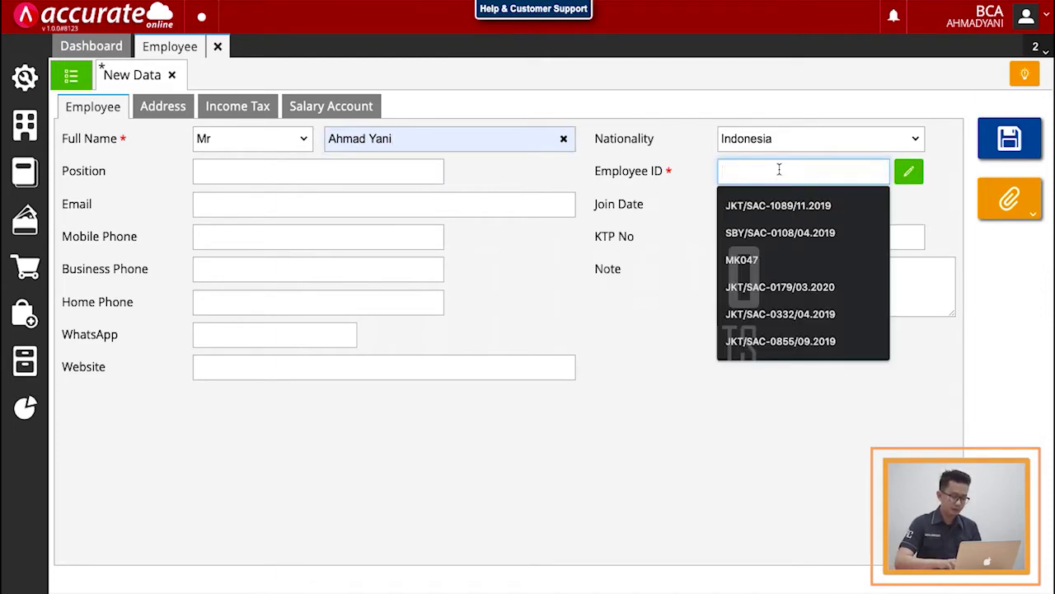
text(SAC-)
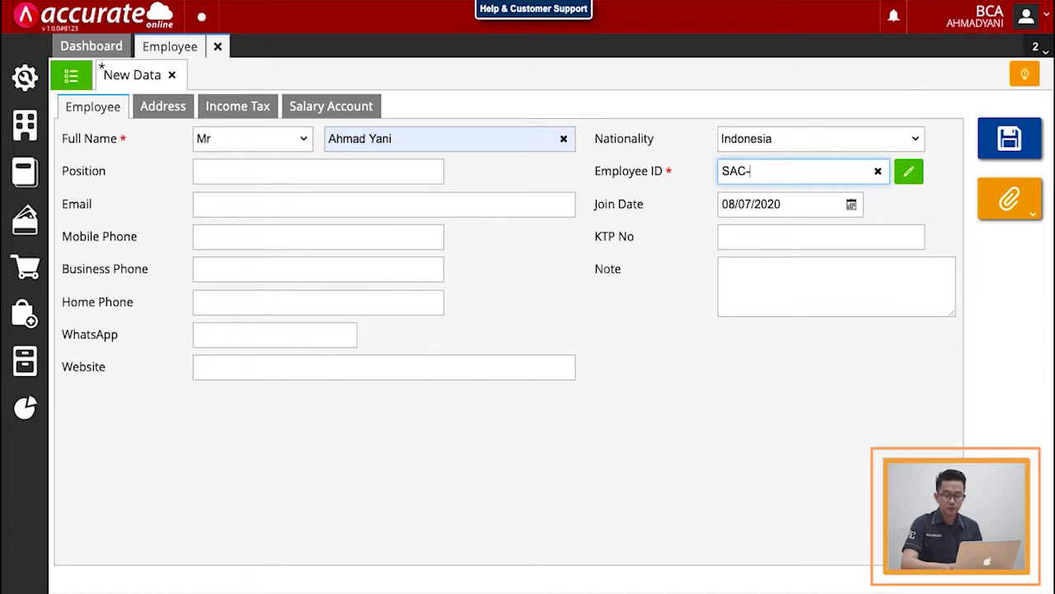
text(001)
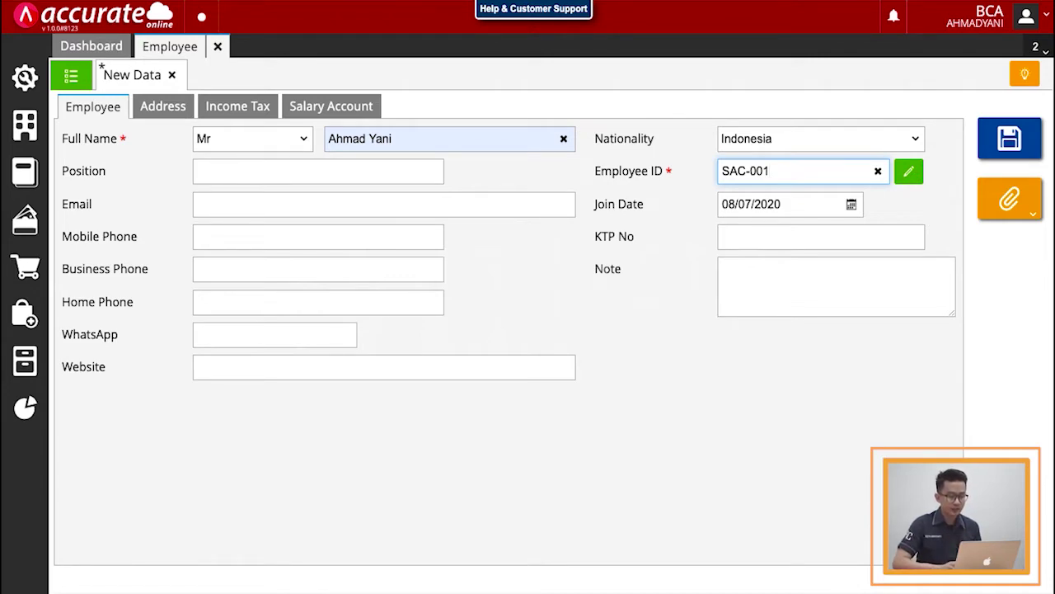
click(146, 102)
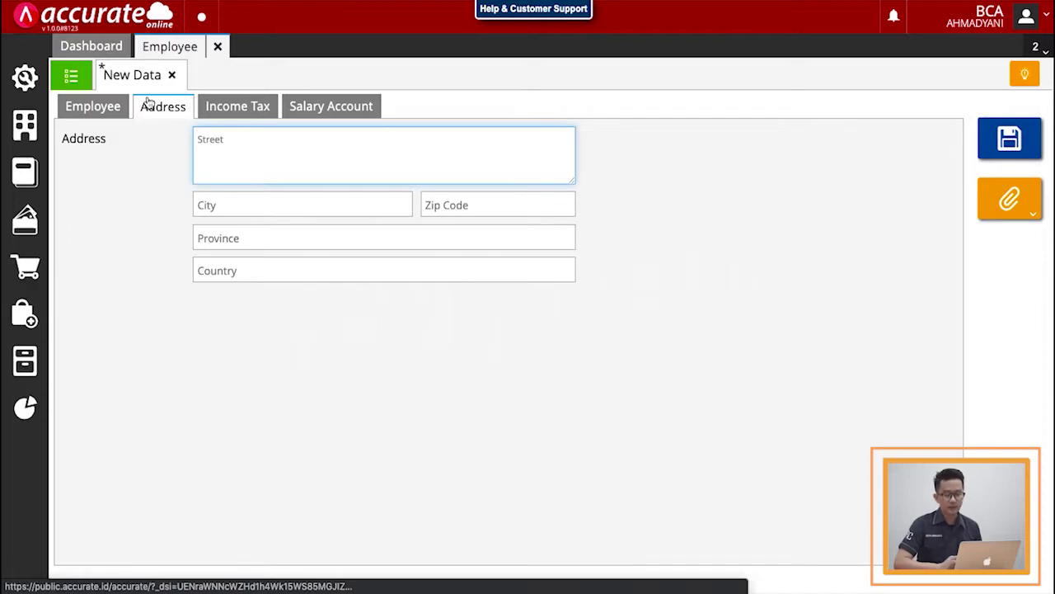
Step: Review the income tax settings, then choose BANK CENTRAL ASIA as the salary bank
click(215, 113)
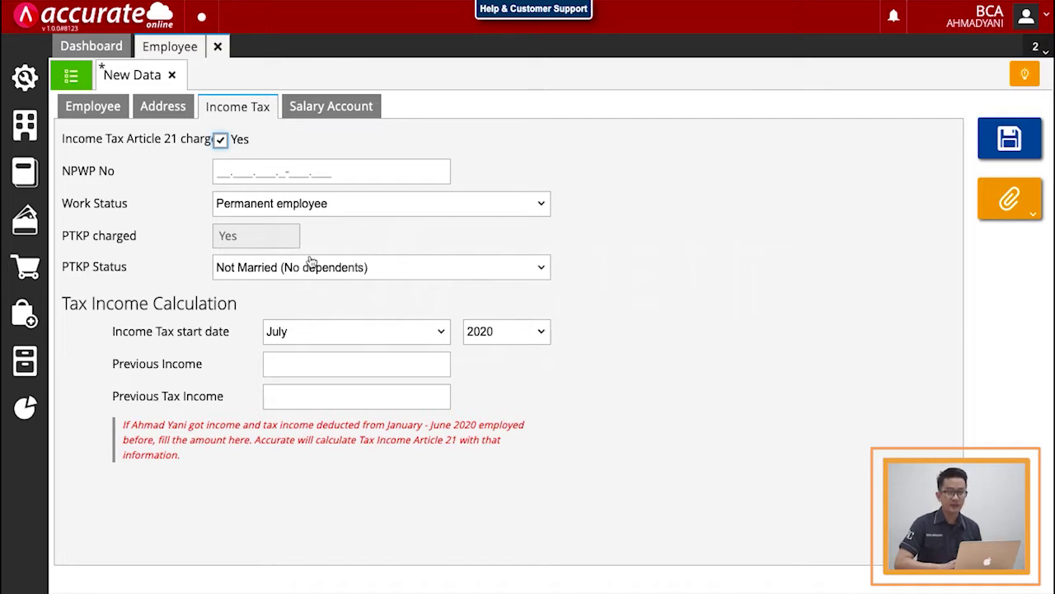
click(352, 113)
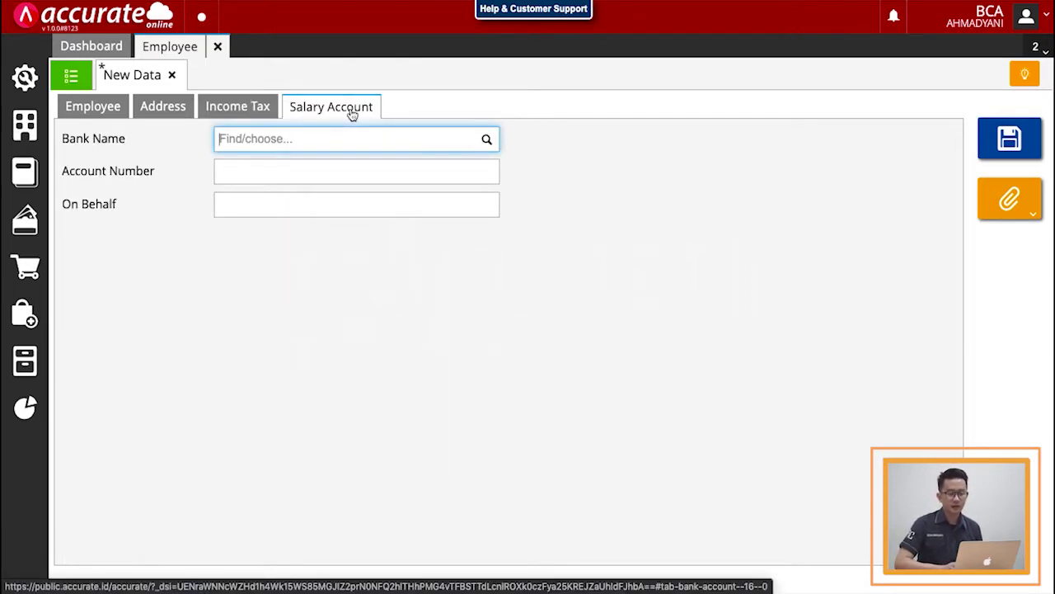
click(487, 140)
scroll(388, 229, down, 3)
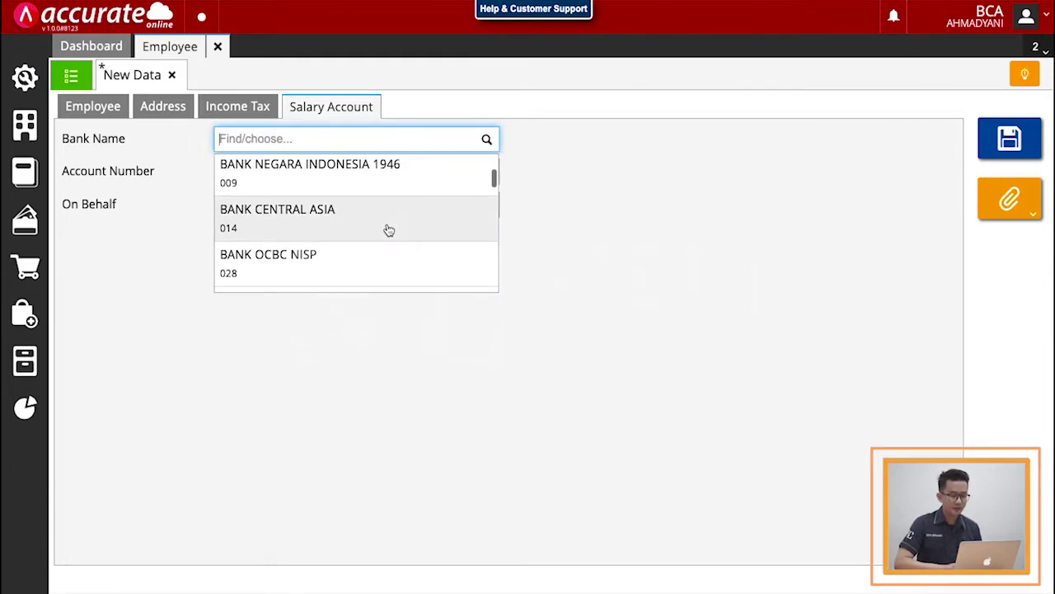
click(357, 229)
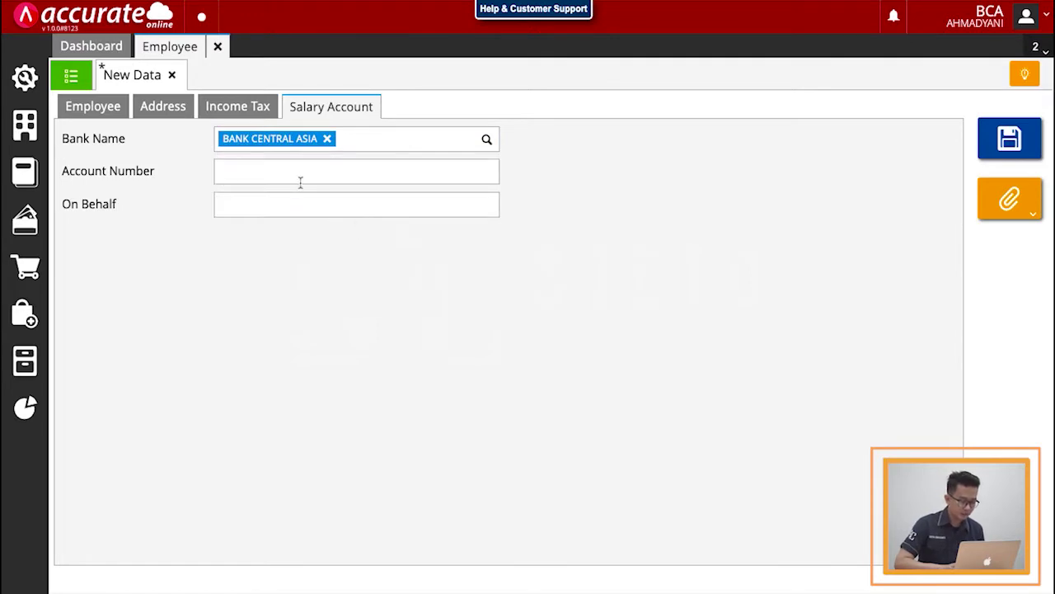
Step: Enter the employee's bank account number and the account holder's name
click(298, 174)
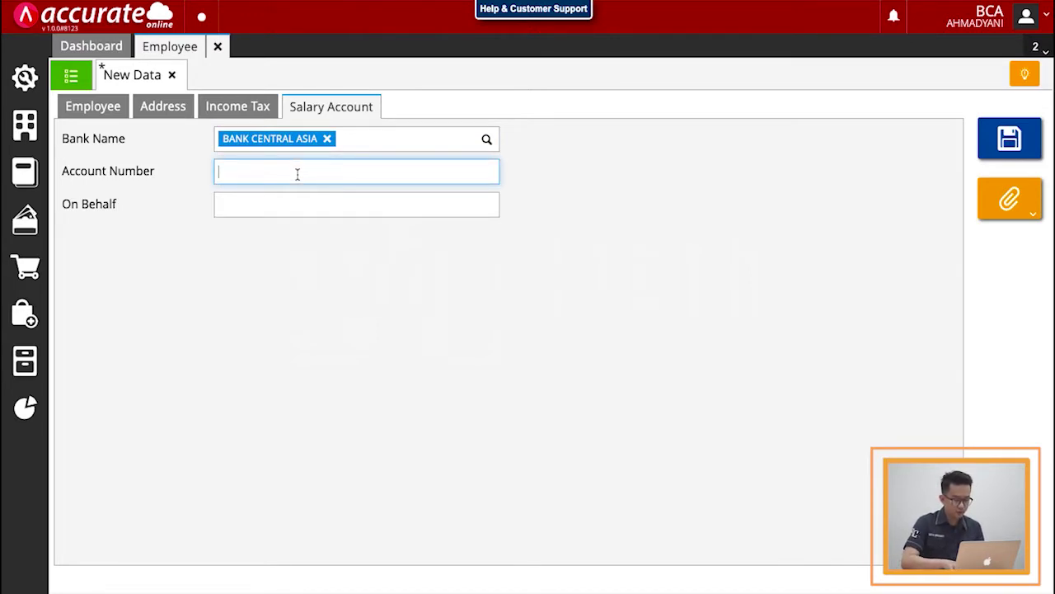
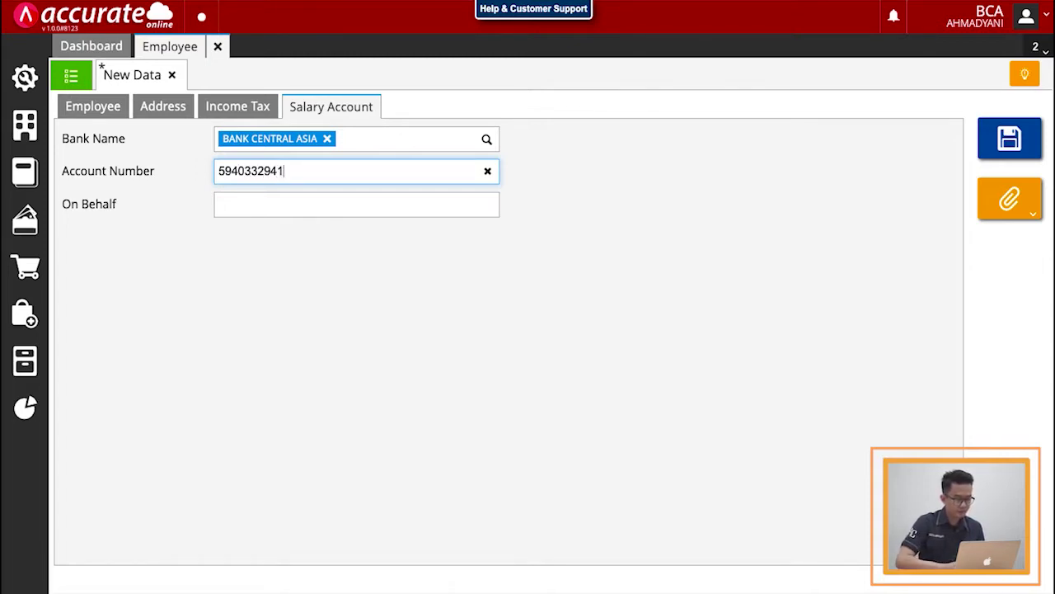
click(294, 207)
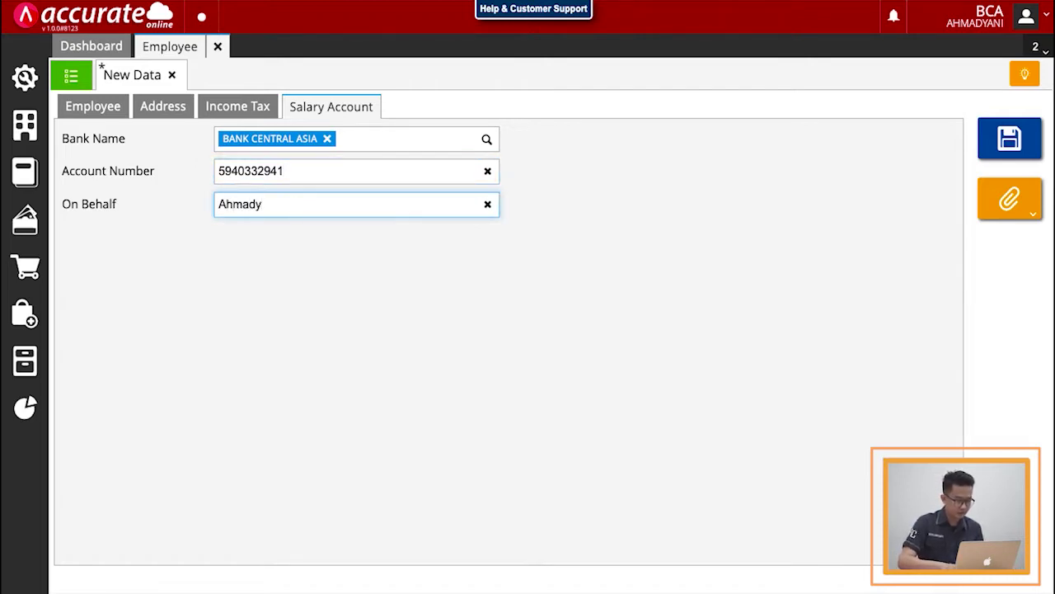
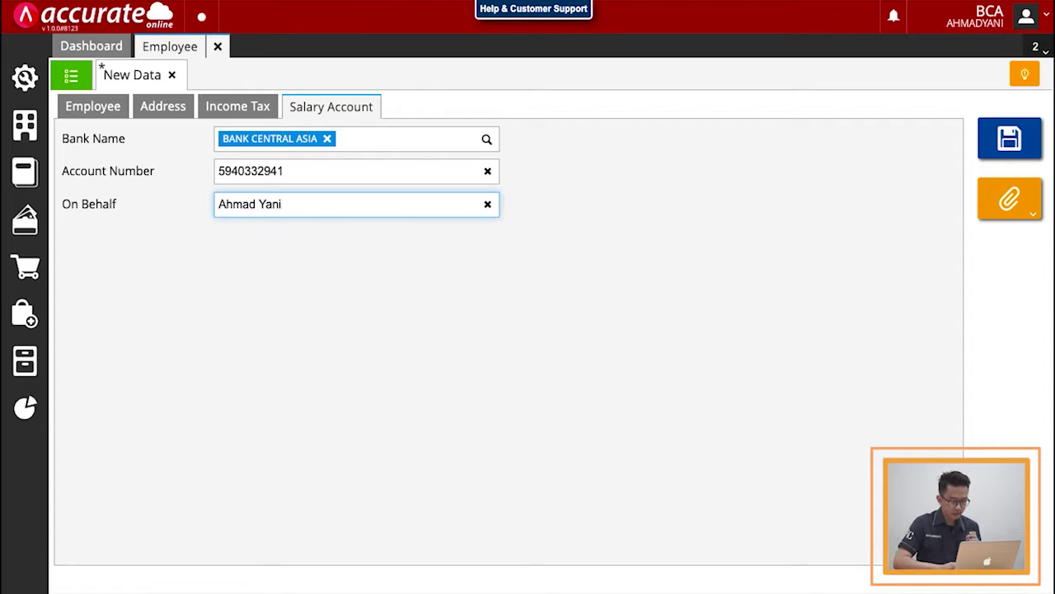
Step: Save employee SAC-001, confirm it in the employee list, and close the Employee page
click(1002, 143)
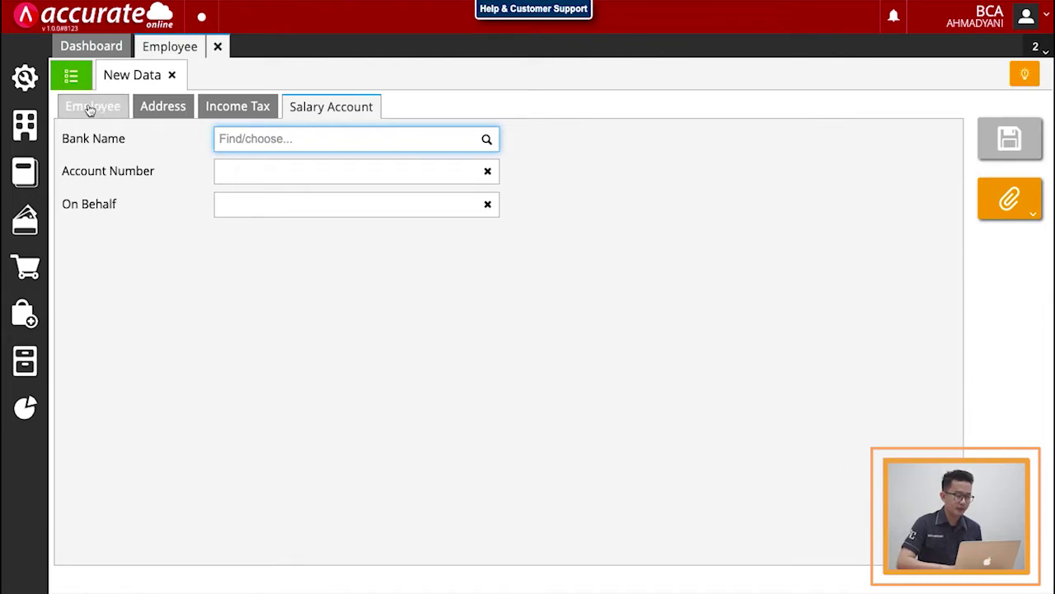
click(72, 76)
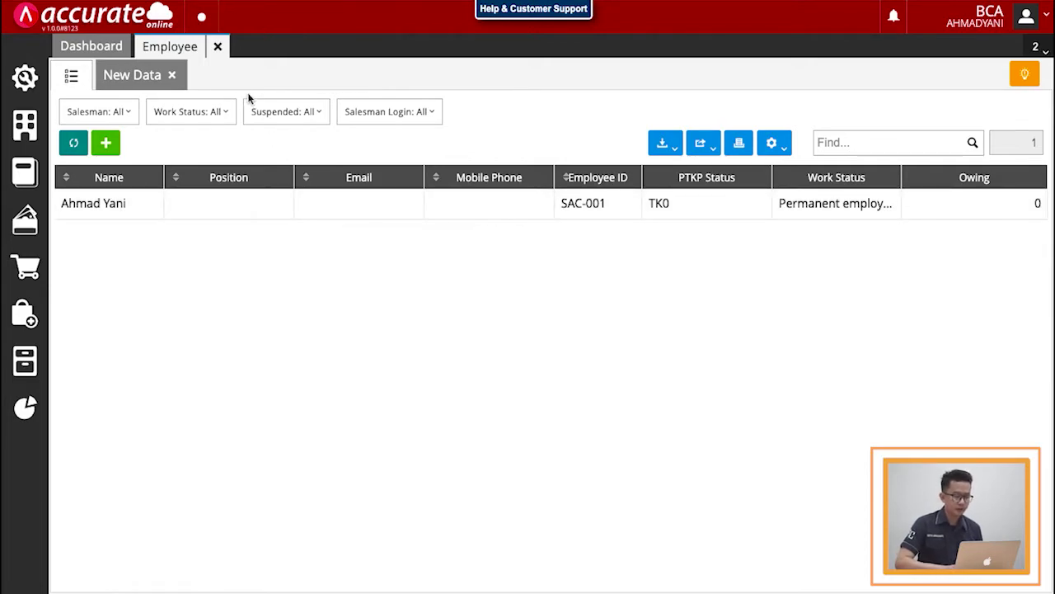
click(217, 47)
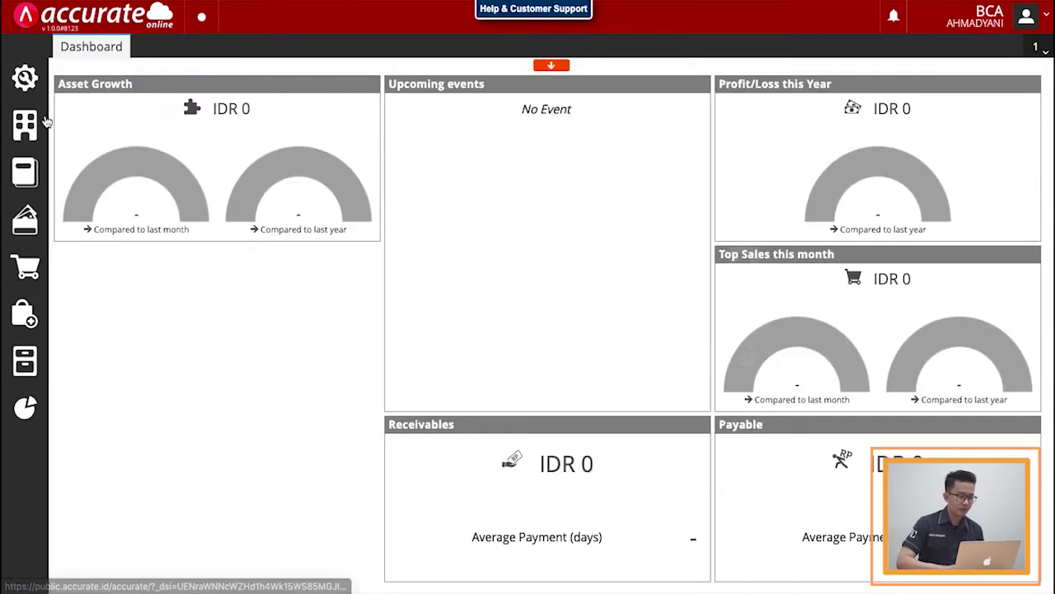
Step: Start a new employee payroll and add the employee, dismissing the missing Expense Payable error
click(26, 172)
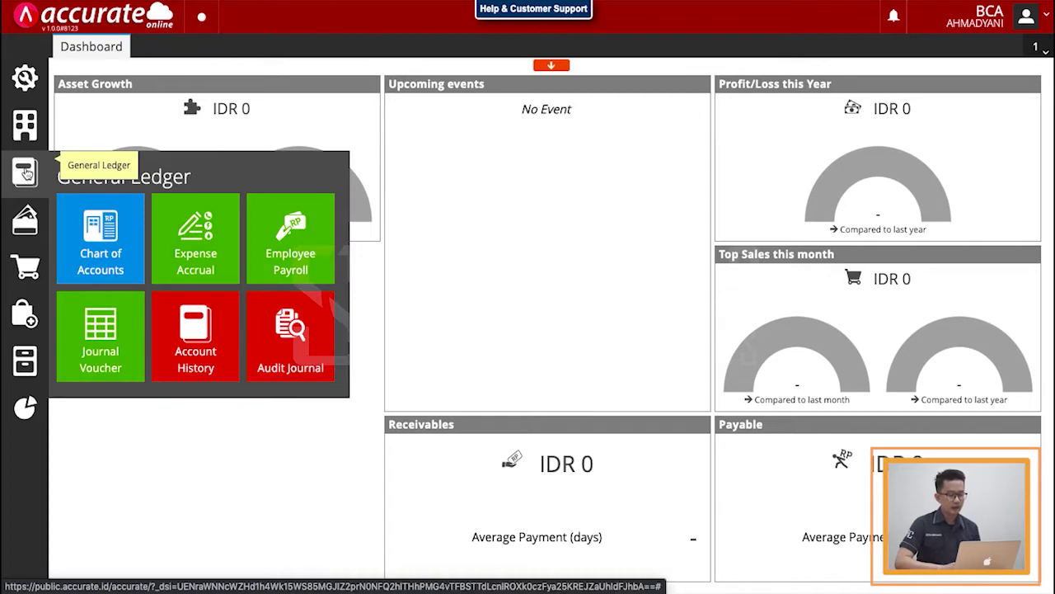
click(291, 253)
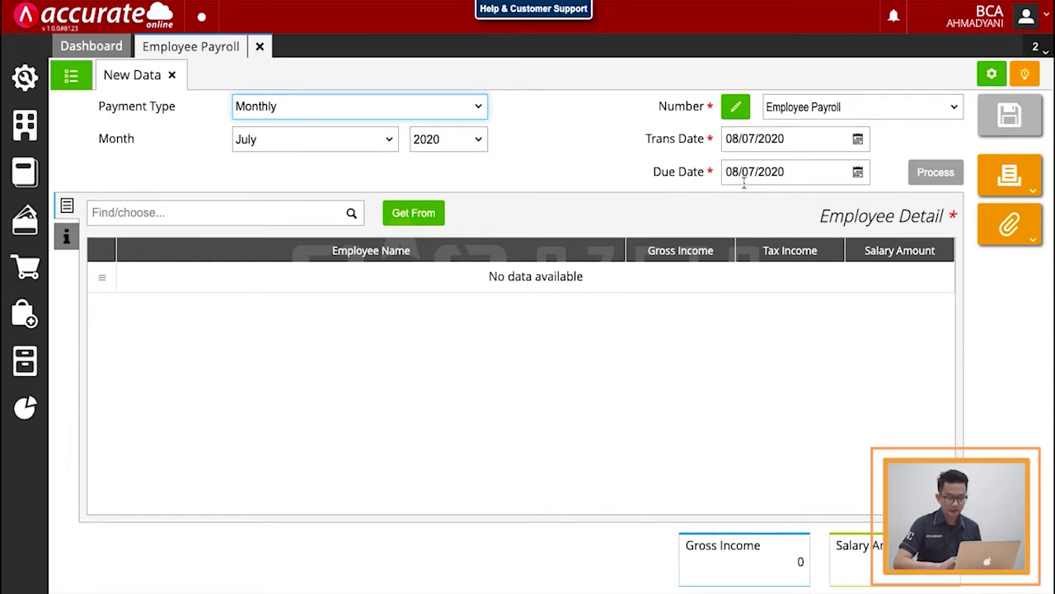
click(352, 213)
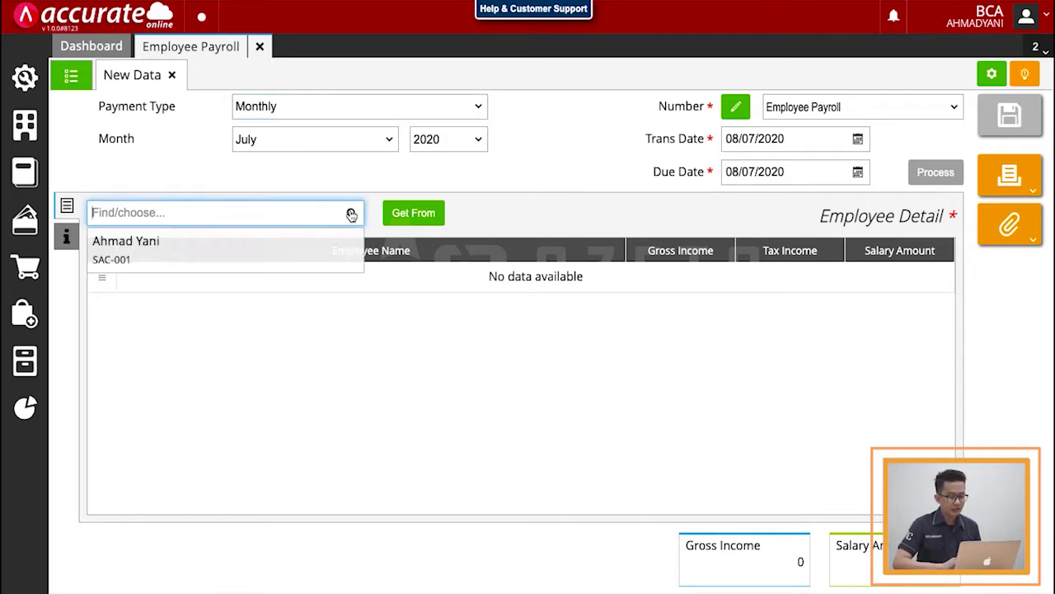
click(247, 257)
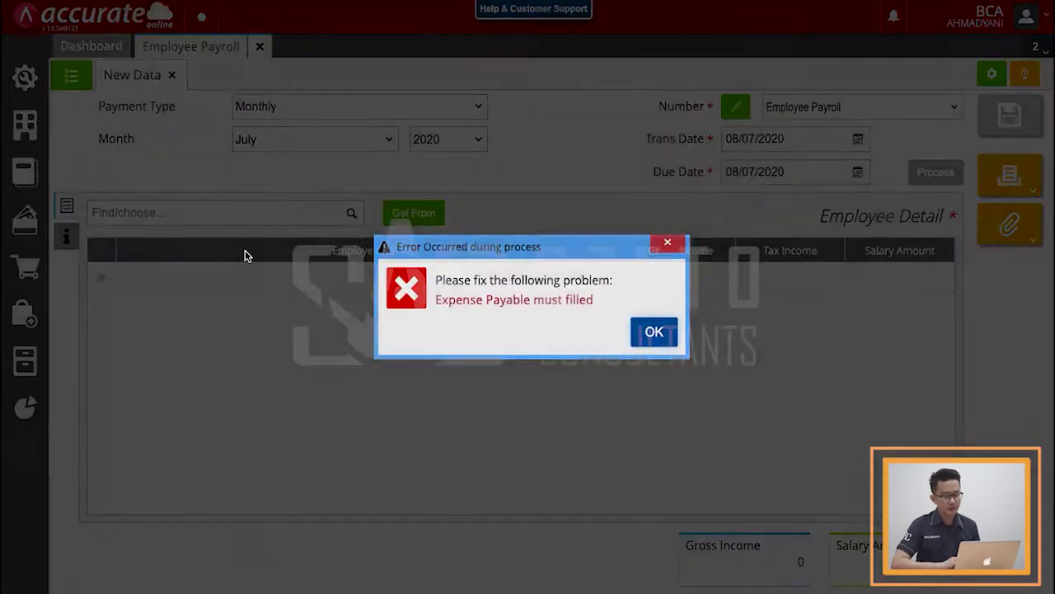
click(655, 331)
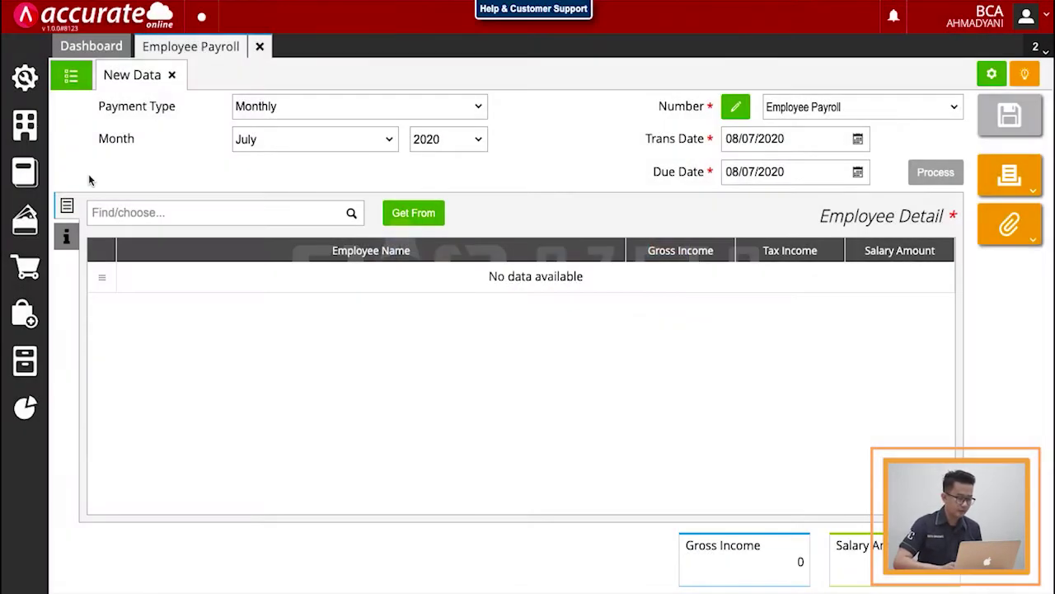
Step: Set Expense Payable to account 210205 Biaya Gaji yang Masih Harus Dibayar
click(66, 241)
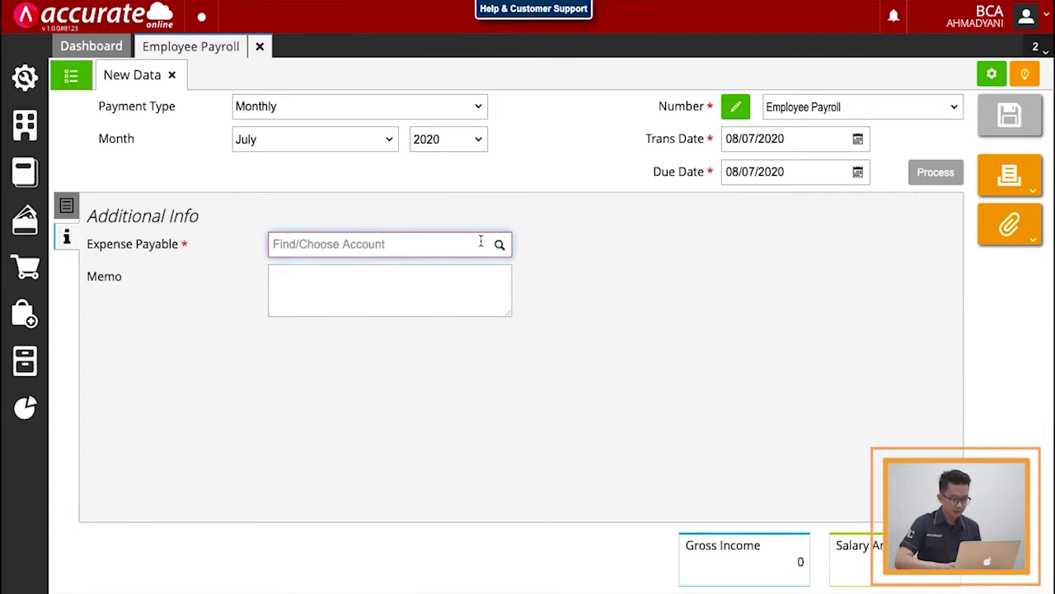
text(biaya)
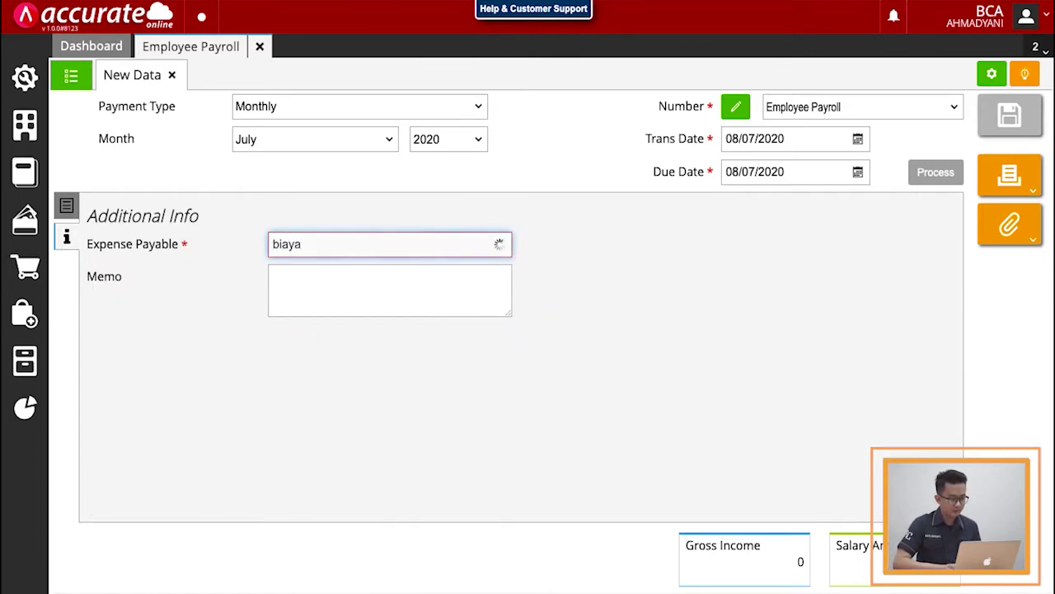
click(453, 285)
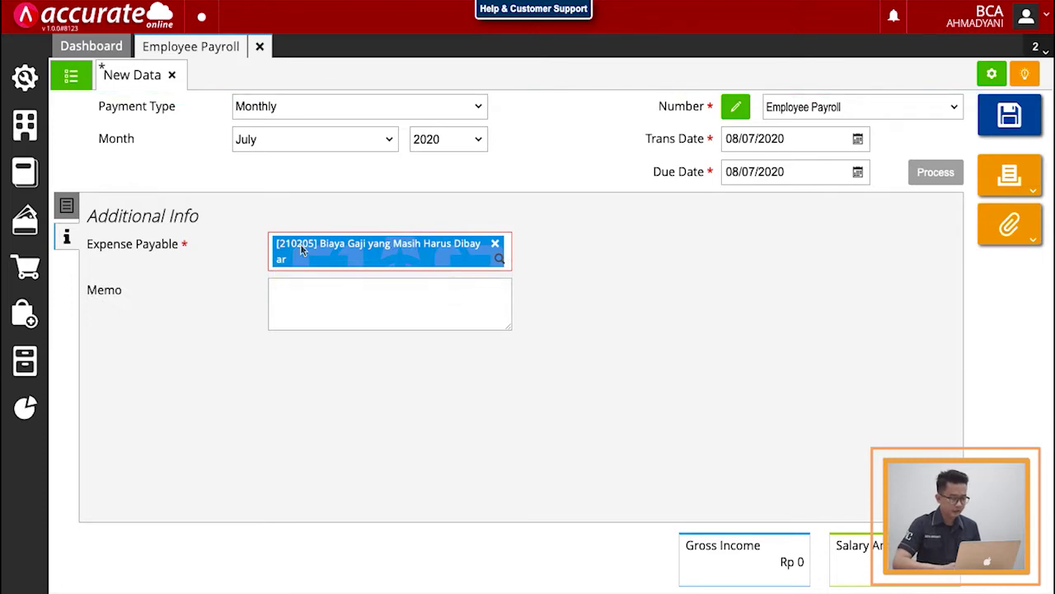
click(67, 205)
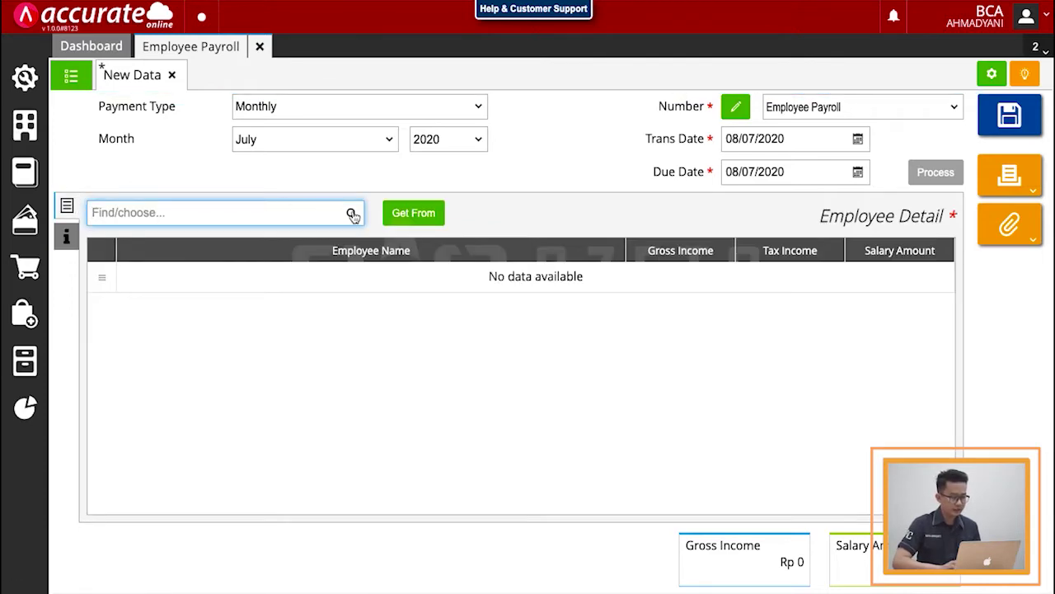
click(353, 215)
Step: Add the employee to the payroll and scroll through his empty salary detail fields
click(336, 242)
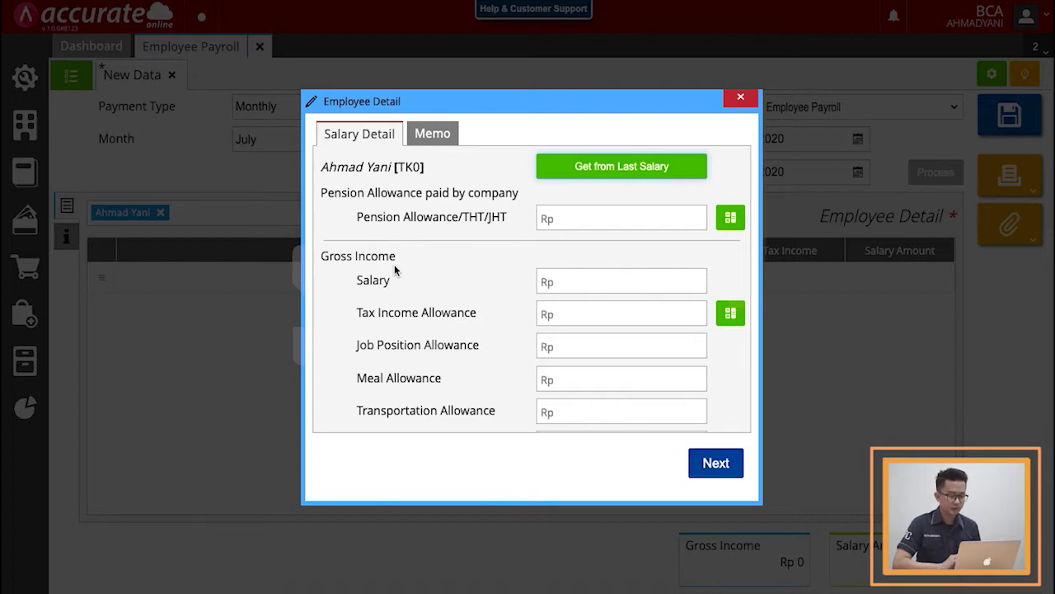
scroll(395, 268, down, 5)
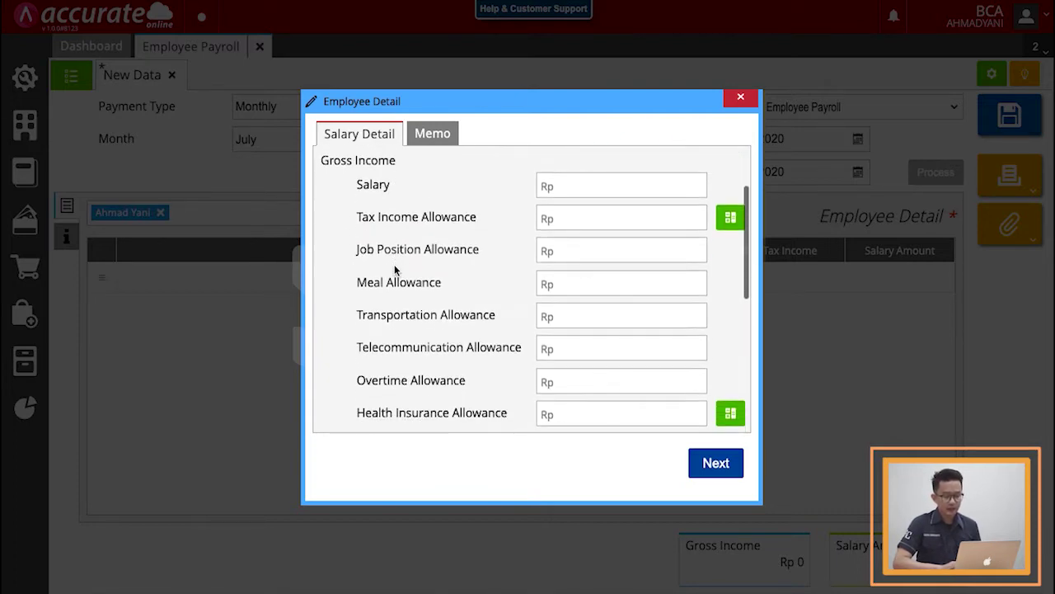
scroll(394, 268, down, 6)
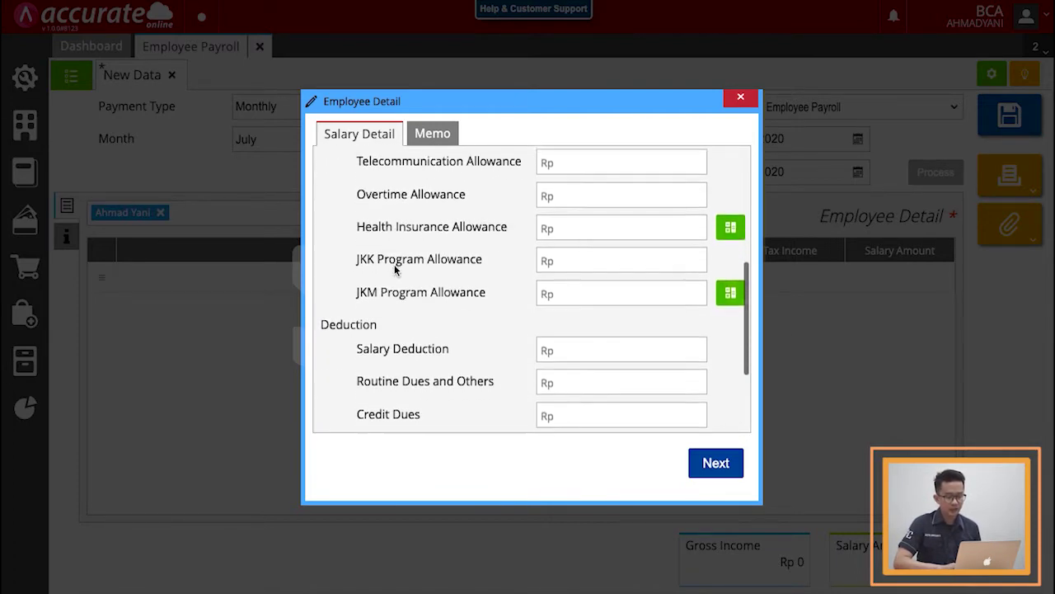
scroll(394, 269, down, 1)
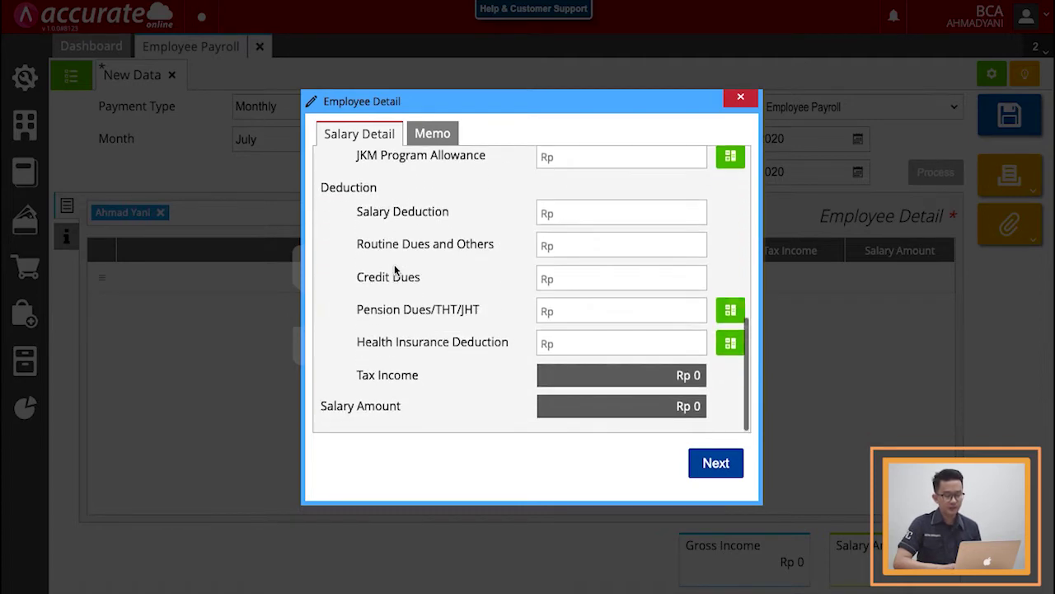
scroll(395, 268, up, 12)
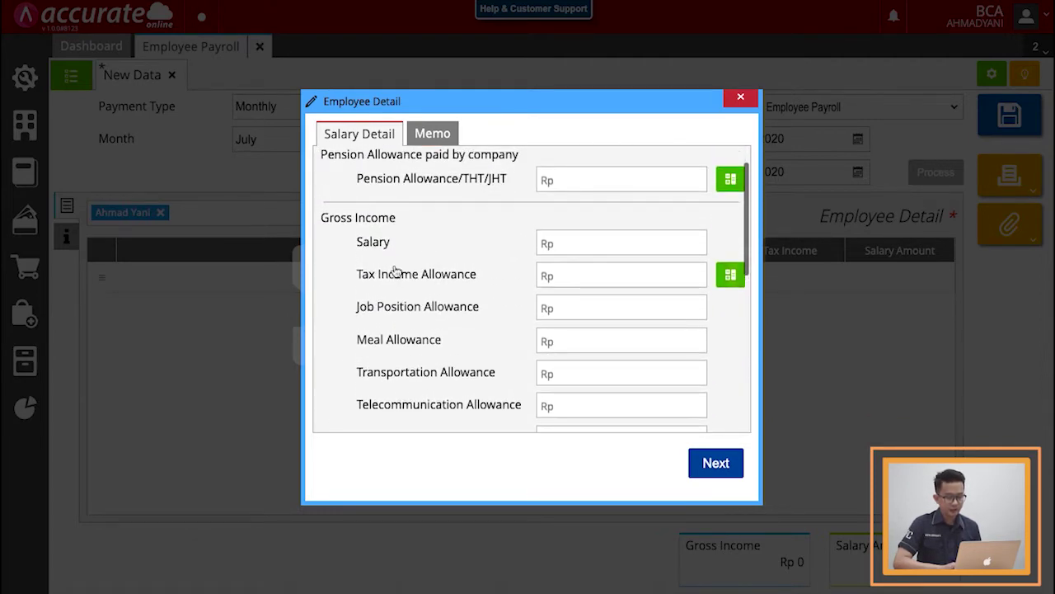
Step: Close the salary details, view the Salary/Allowance list, and return to the payroll form
click(739, 99)
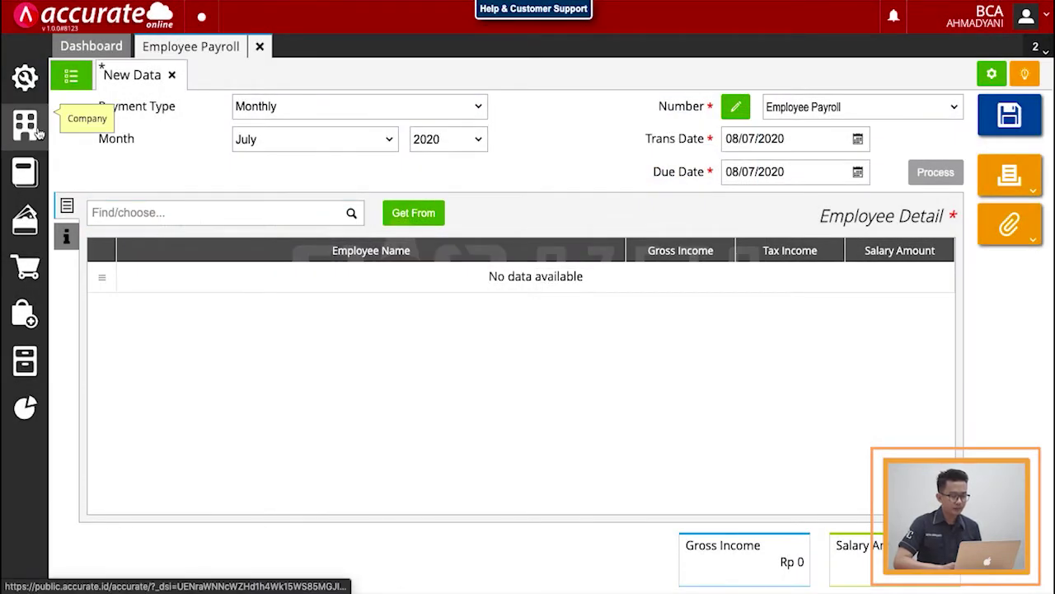
click(37, 130)
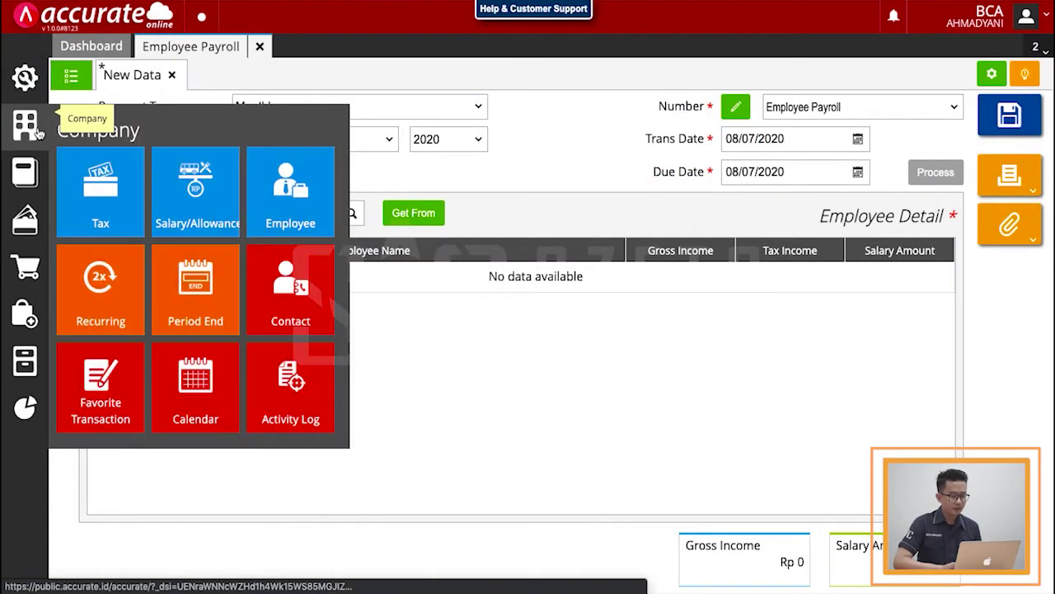
click(195, 225)
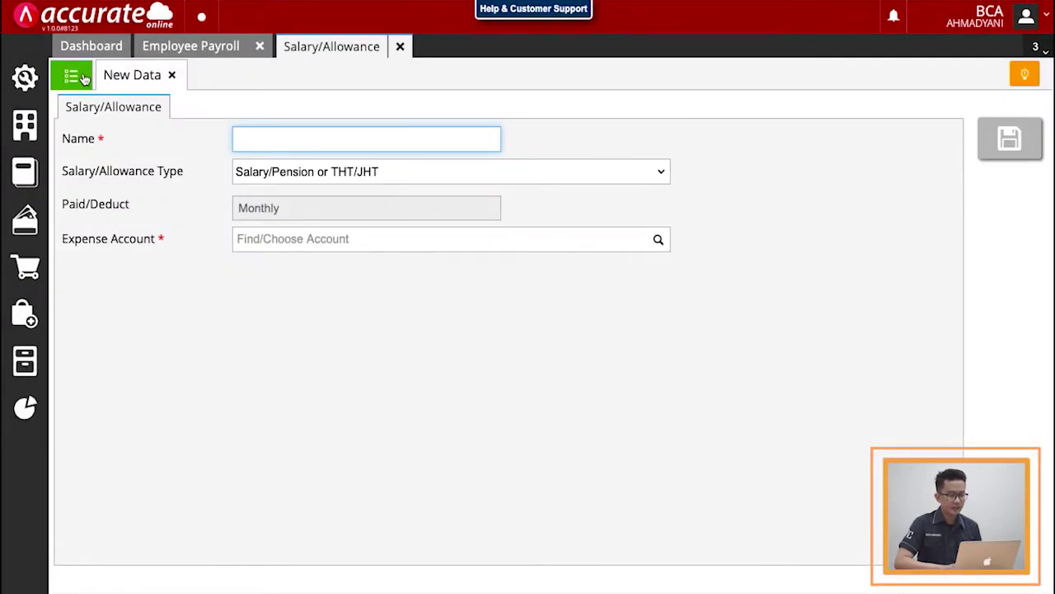
click(82, 76)
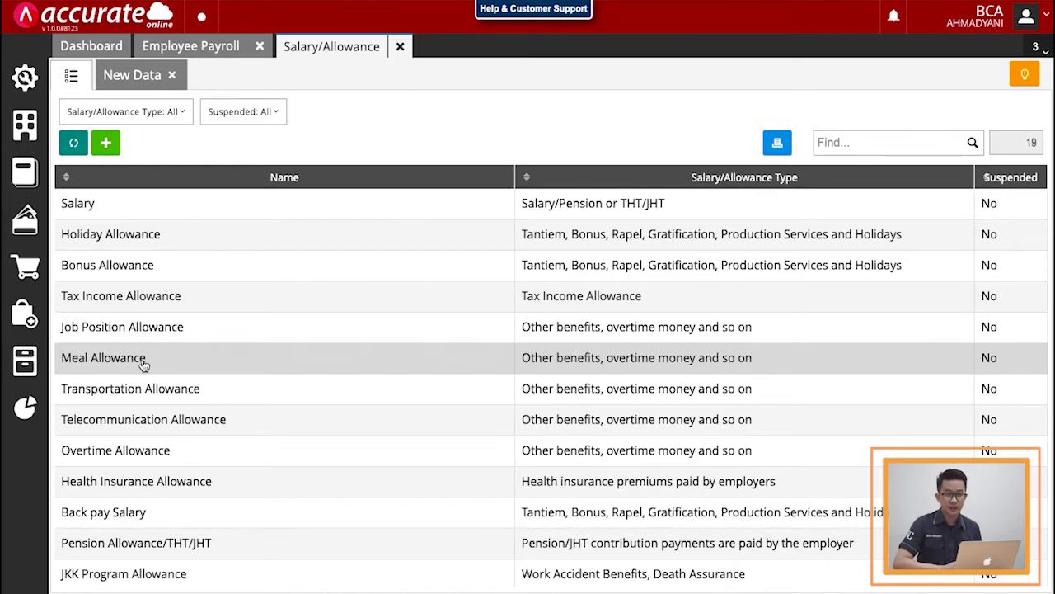
click(210, 52)
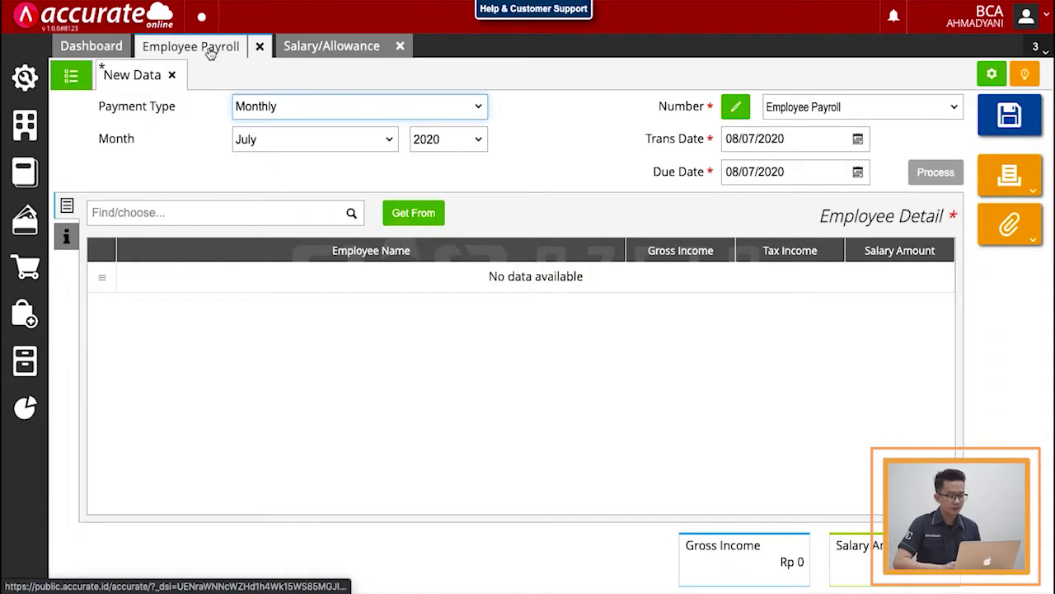
Step: Add the employee to the July 2020 payroll with a 10.000.000 salary
click(400, 46)
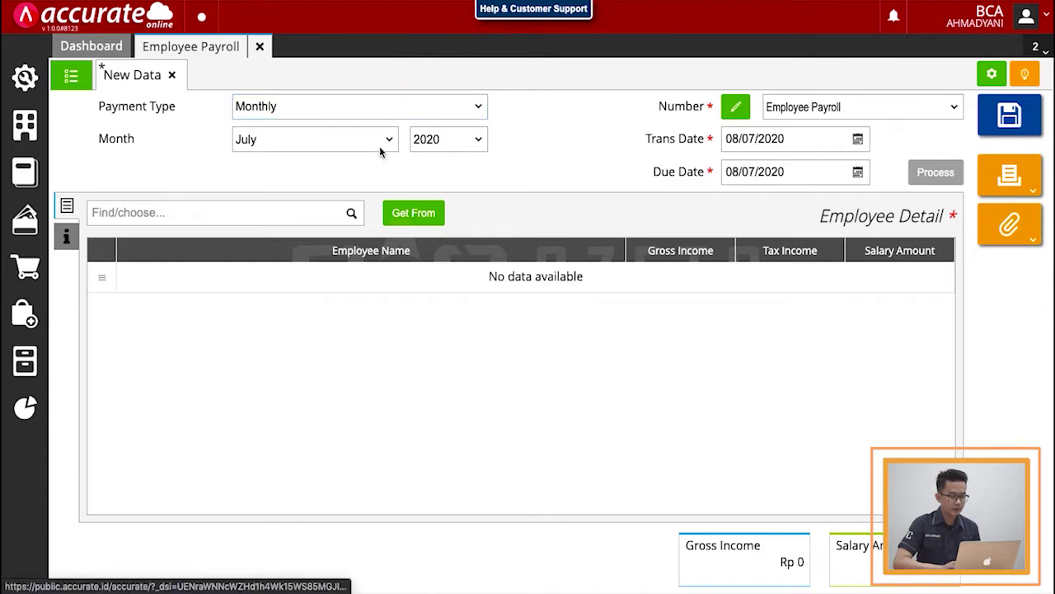
click(352, 214)
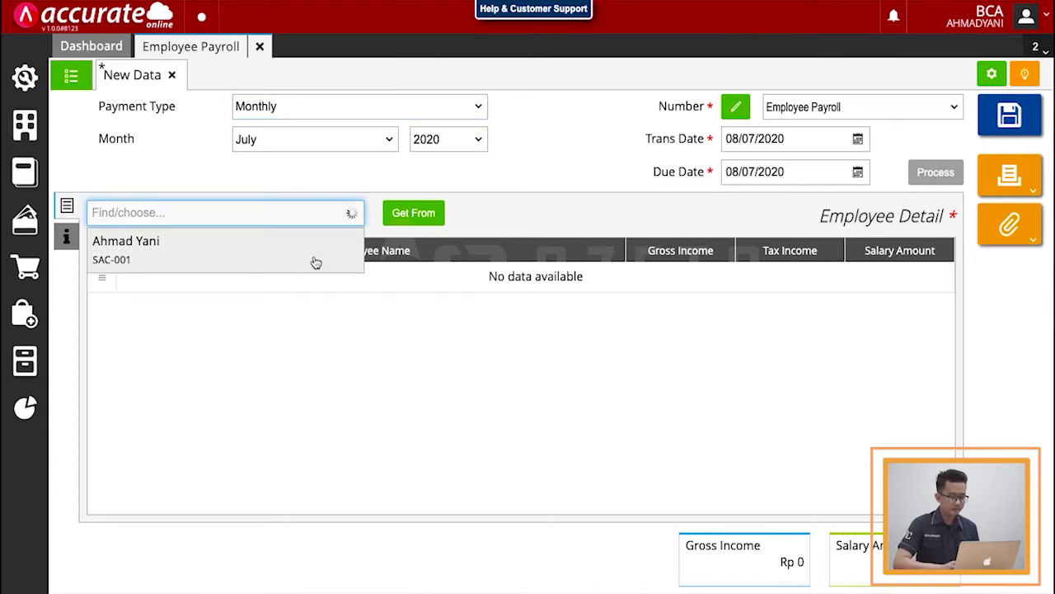
click(315, 256)
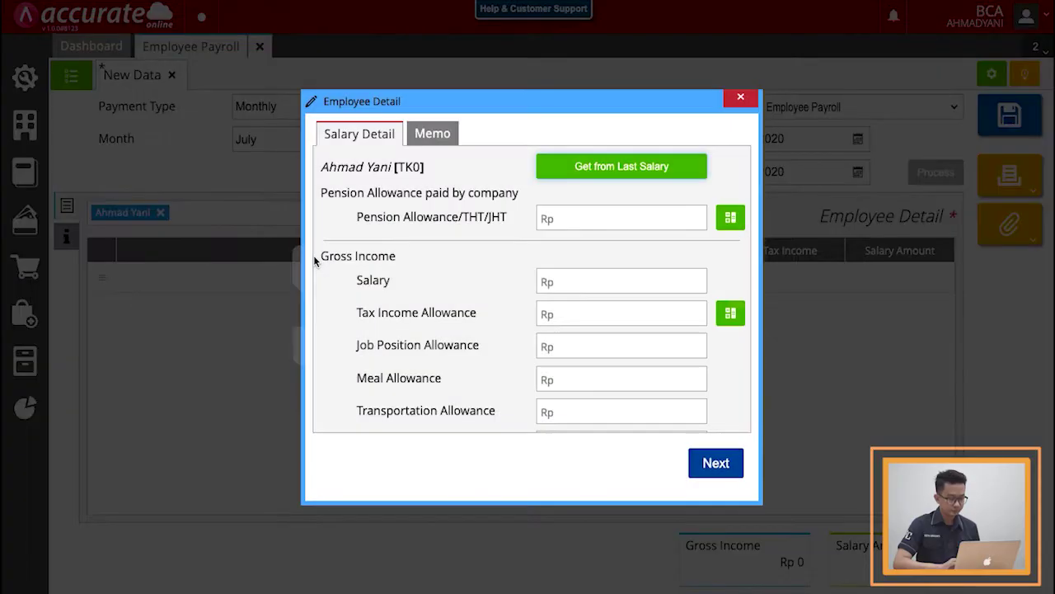
click(648, 284)
text(10.)
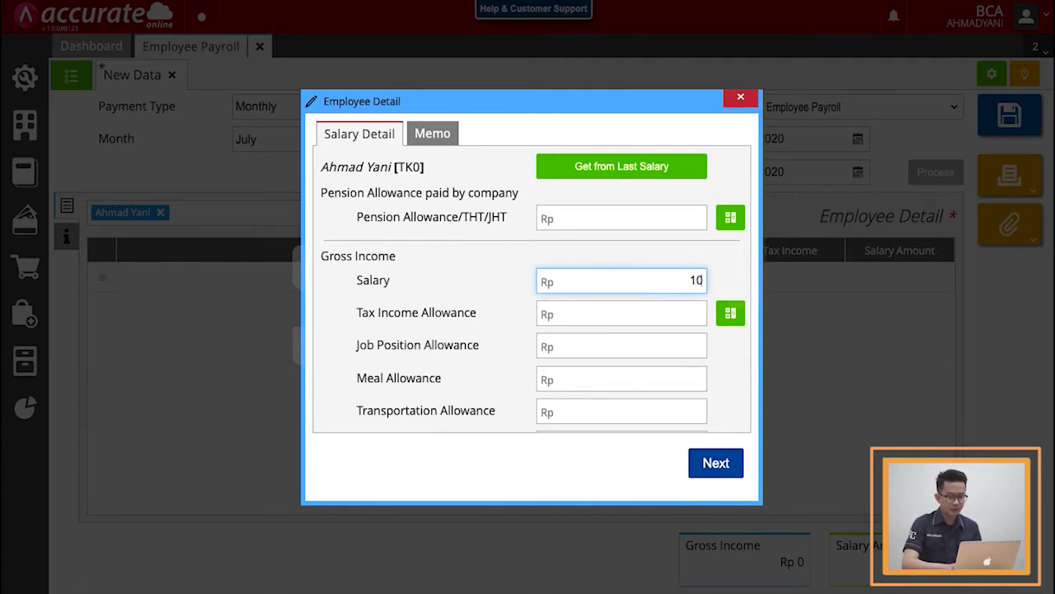
text(000.000)
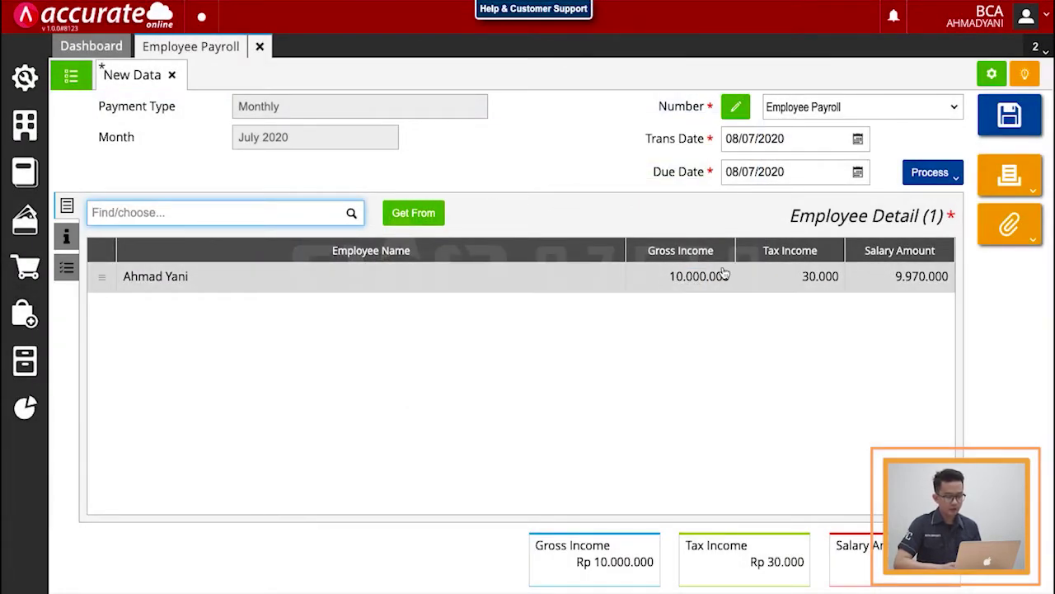
Step: Reopen the employee's salary details to verify 30.000 tax and 9.970.000 net pay
click(615, 267)
scroll(650, 343, down, 3)
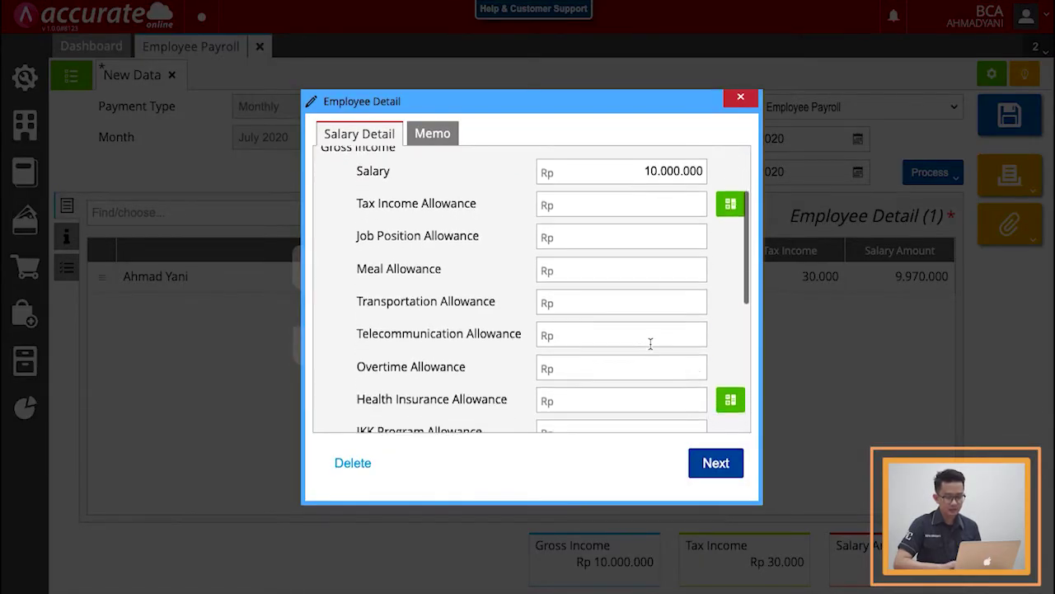
scroll(650, 343, down, 8)
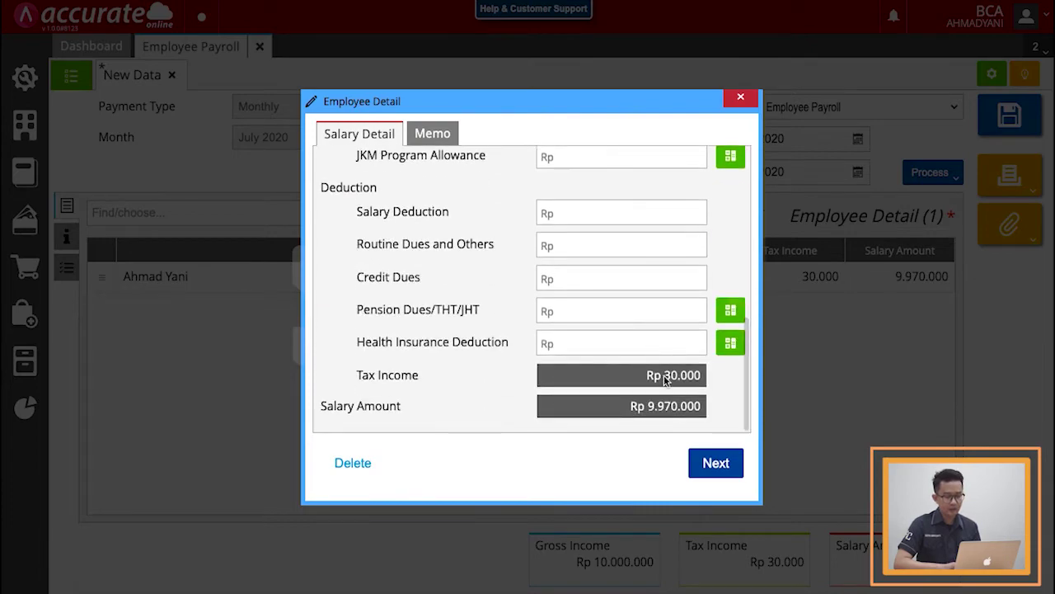
click(773, 377)
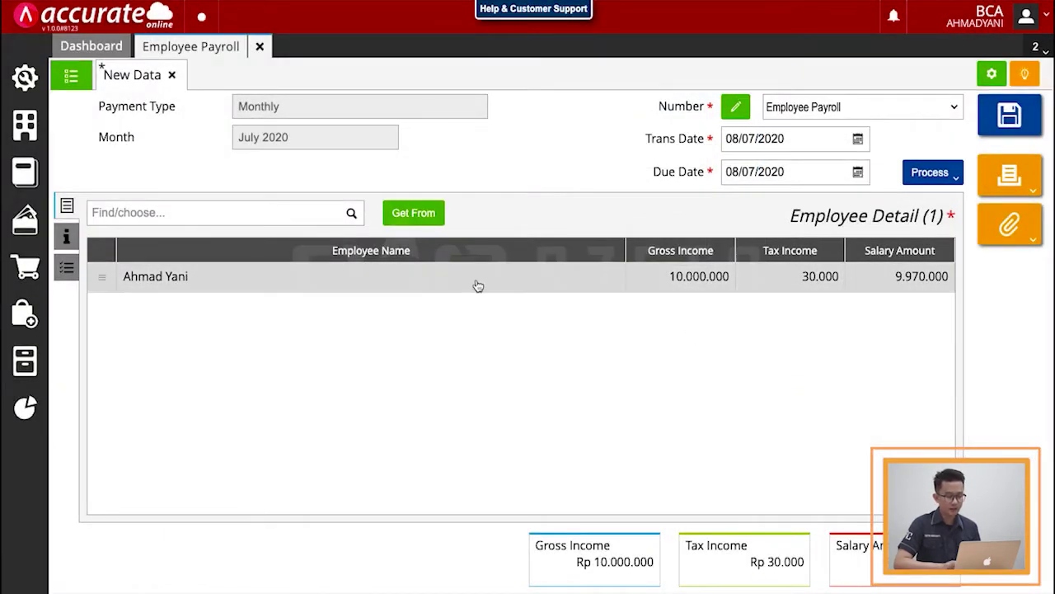
Step: Set the tax income payable account to 210206 PPh 21 Karyawan and return to the employee list
click(68, 239)
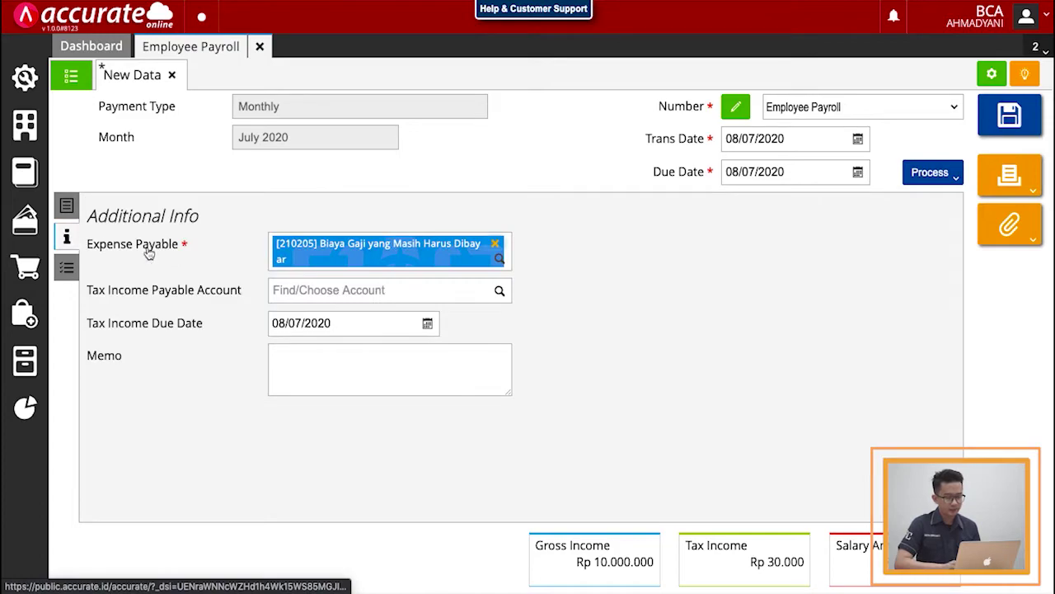
click(500, 292)
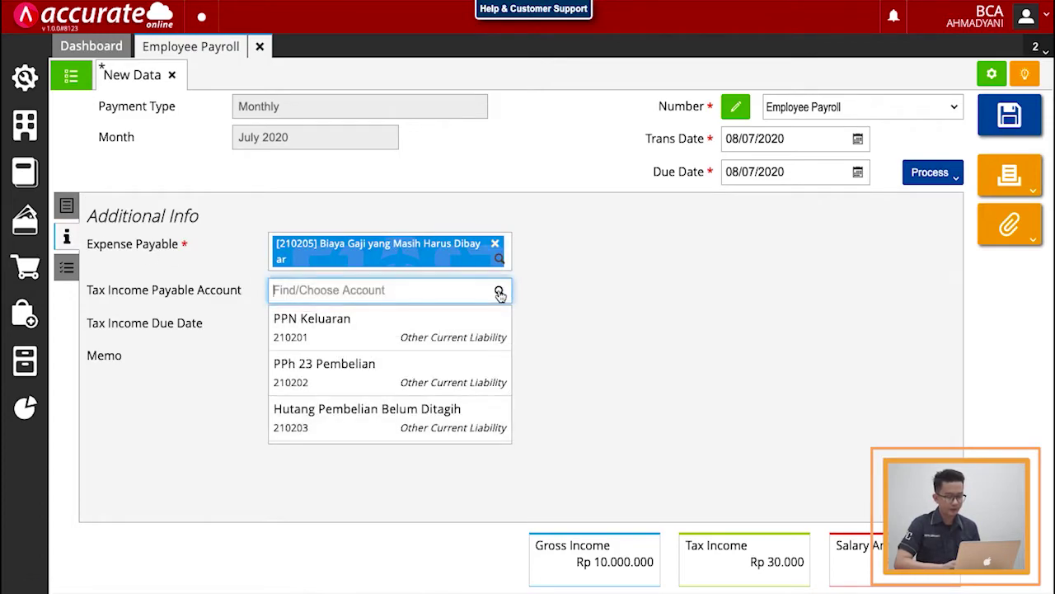
scroll(434, 371, down, 3)
click(405, 382)
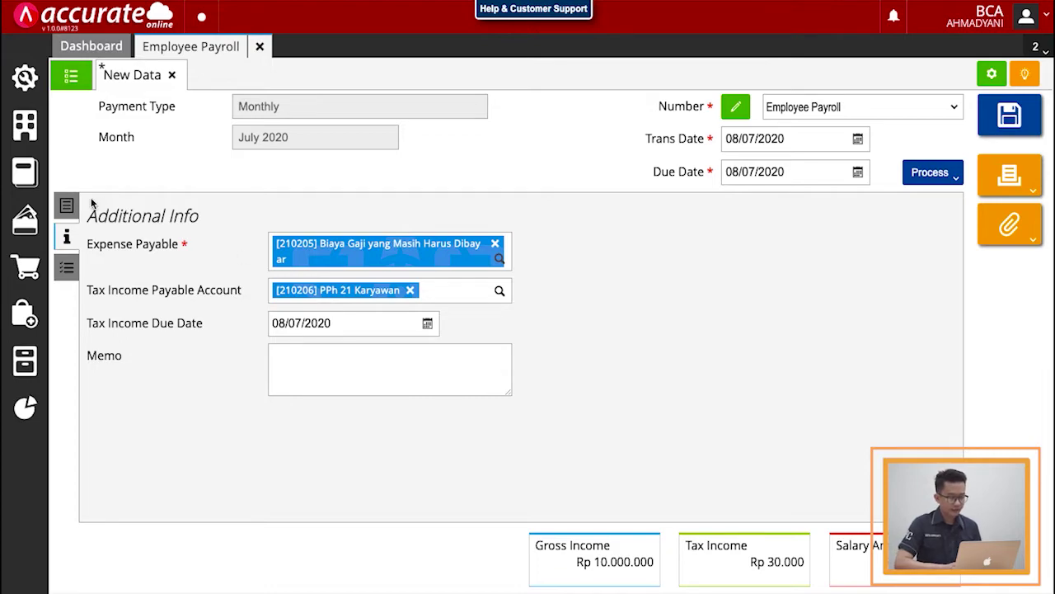
click(67, 206)
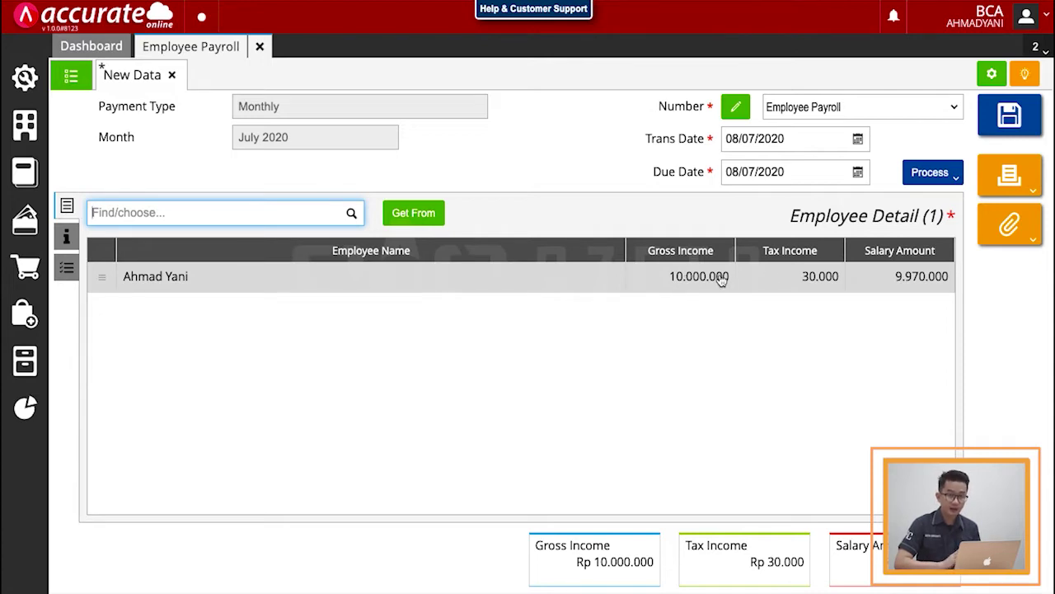
Step: Save the payroll, reopen EPY.2020.07.00001 from the list, and show its print options
click(995, 130)
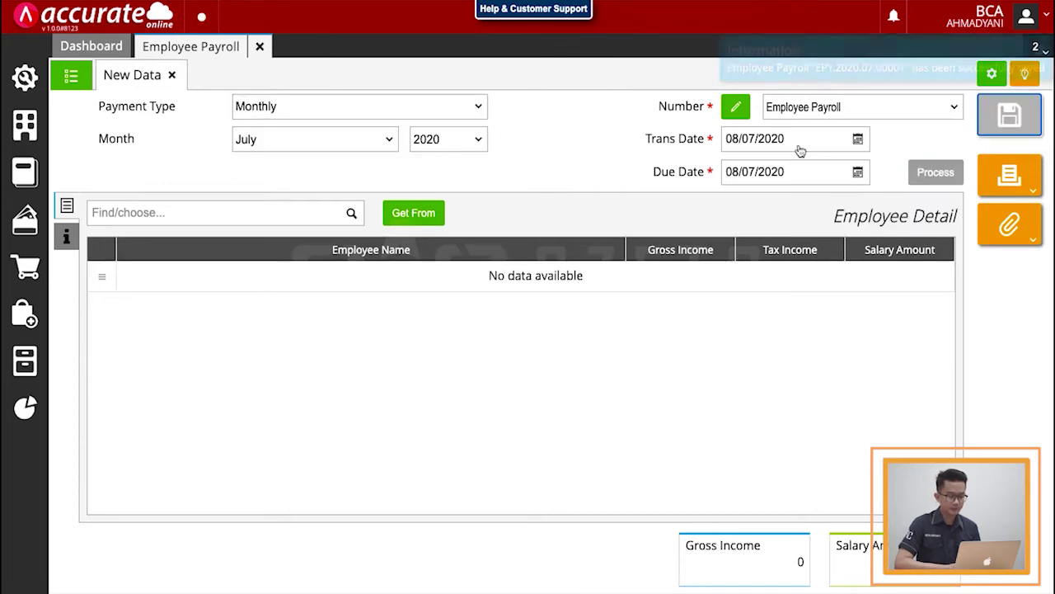
click(80, 83)
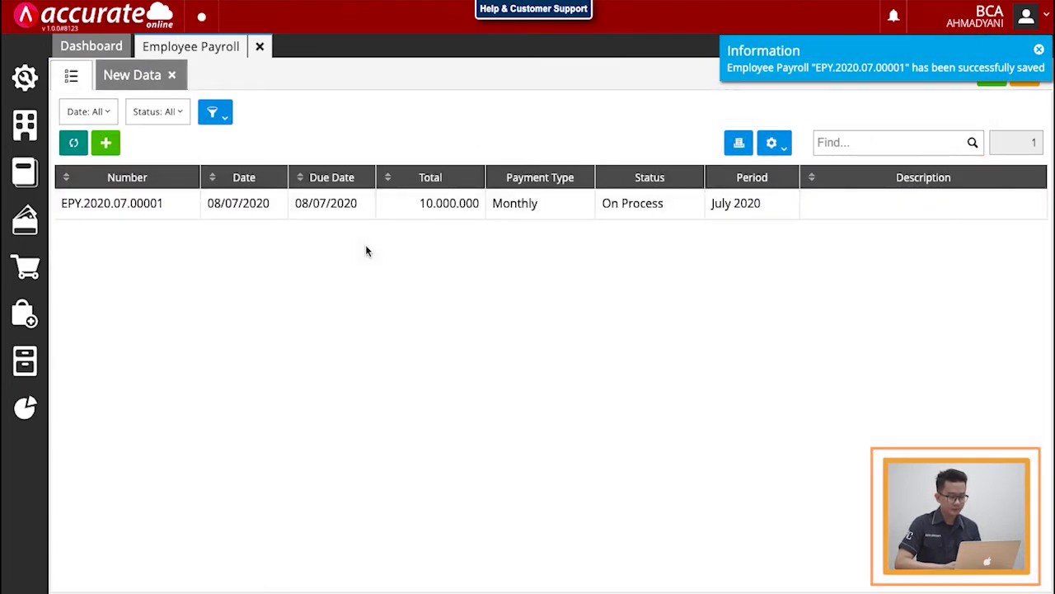
click(413, 207)
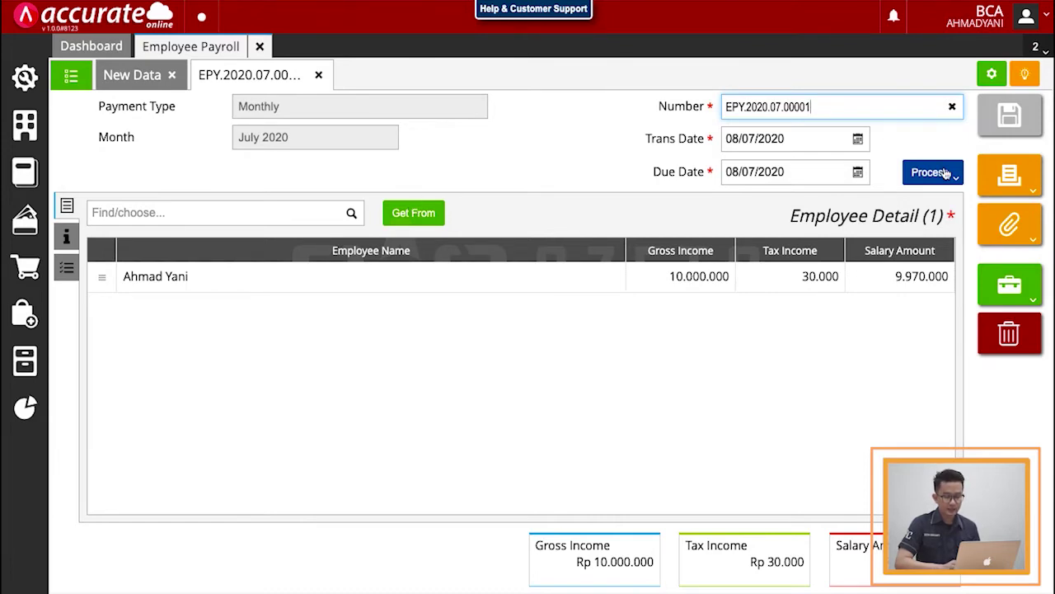
click(1009, 175)
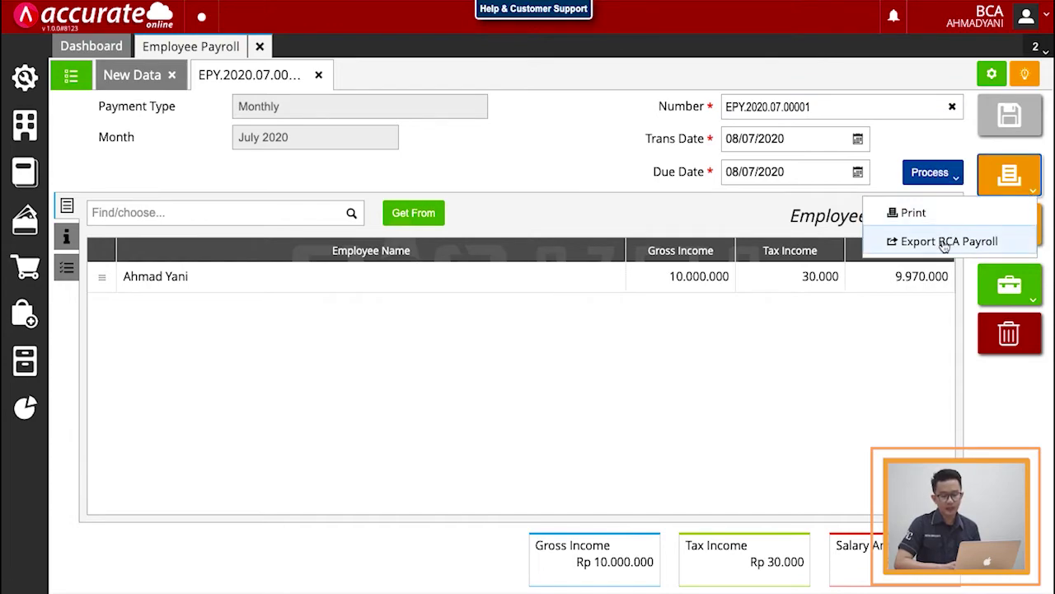
Step: Choose Export BCA Payroll and fill in the debit account and three-part company code
click(944, 243)
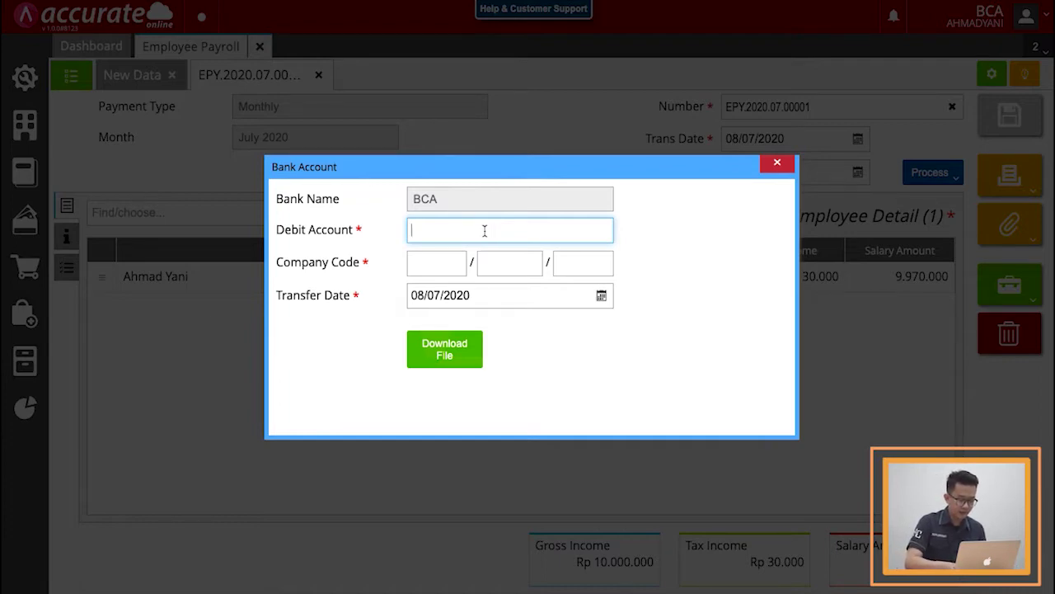
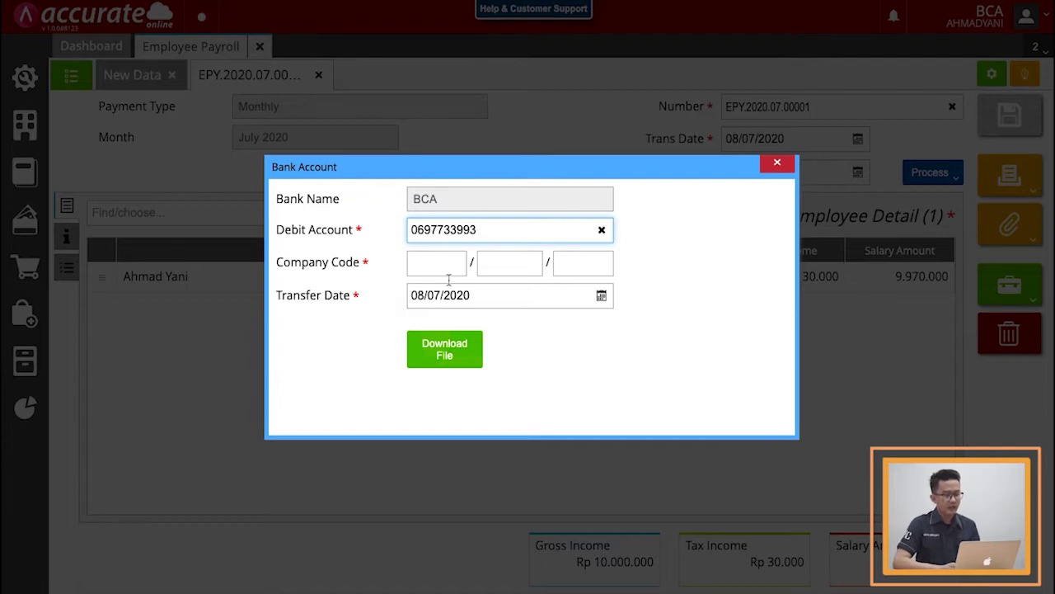
click(429, 266)
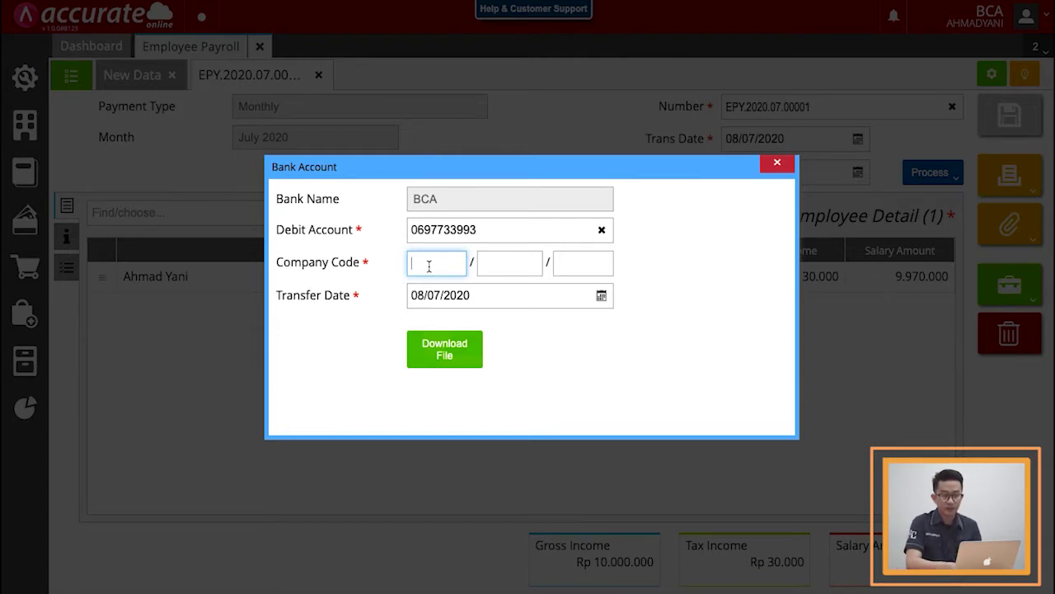
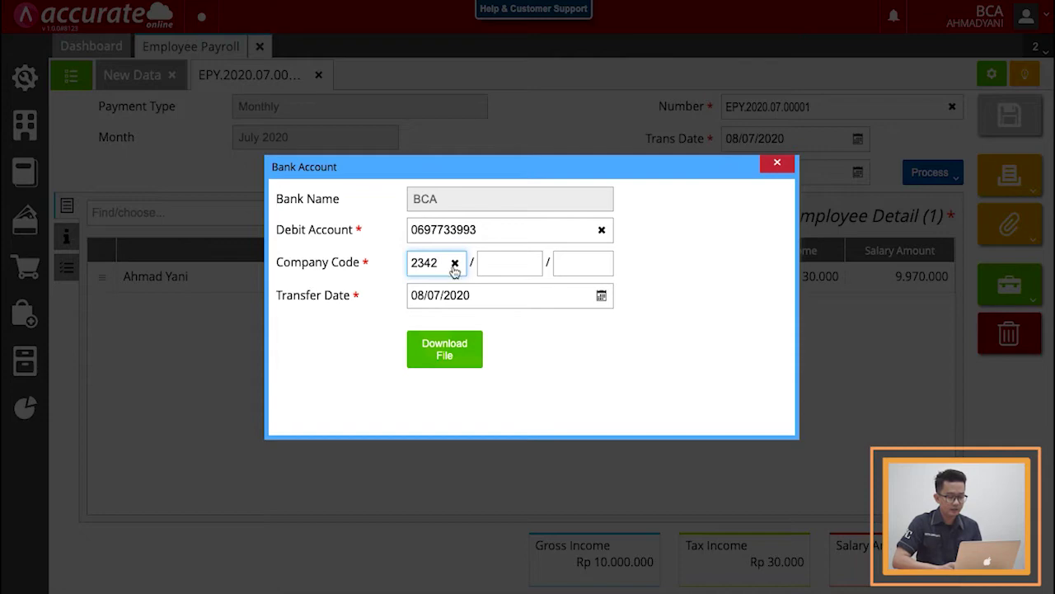
click(499, 263)
text(34234)
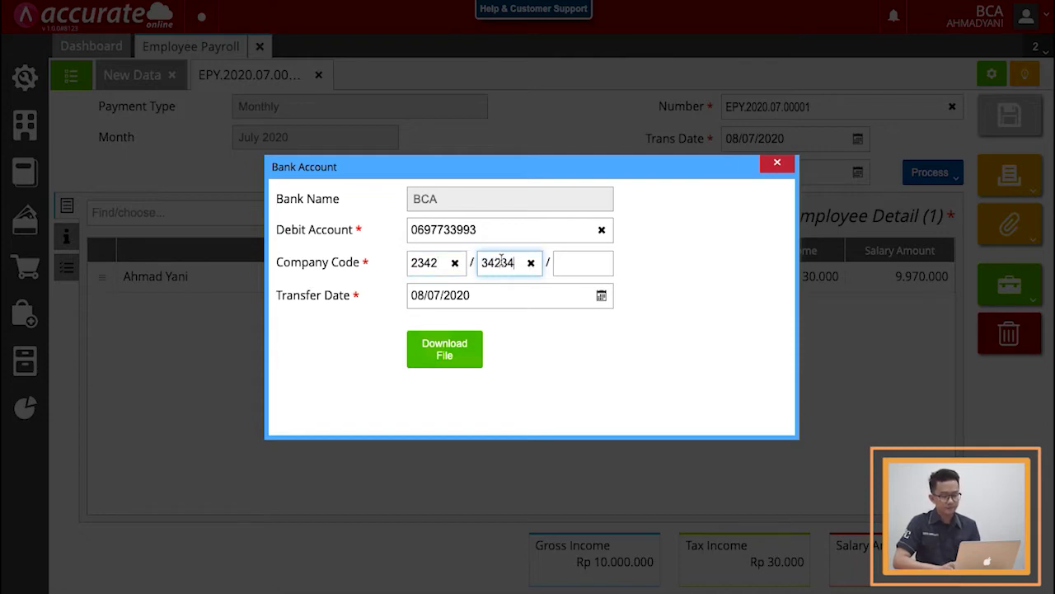
click(566, 262)
text(as3)
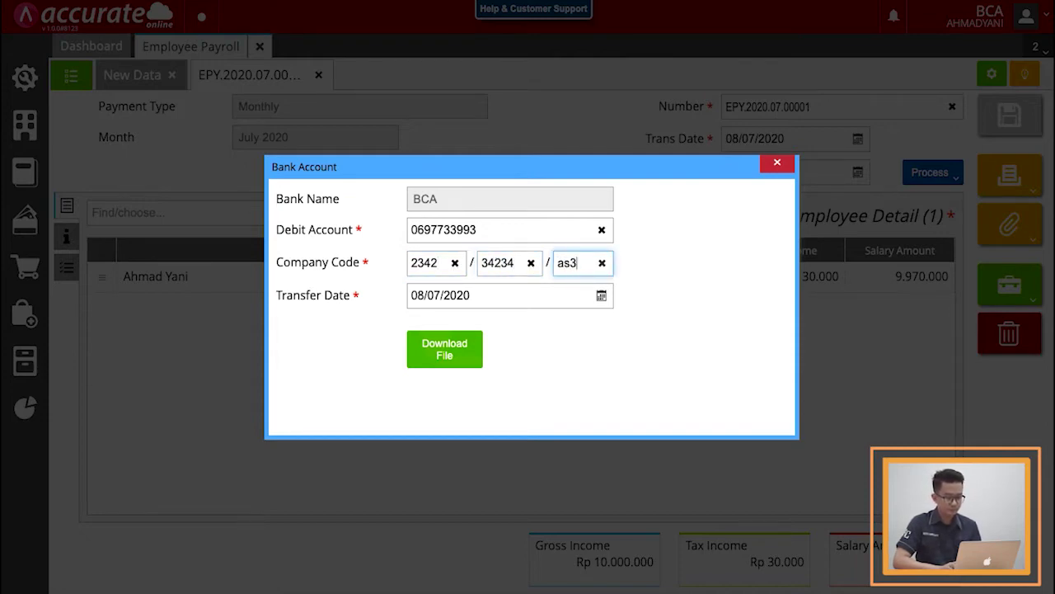
text(4)
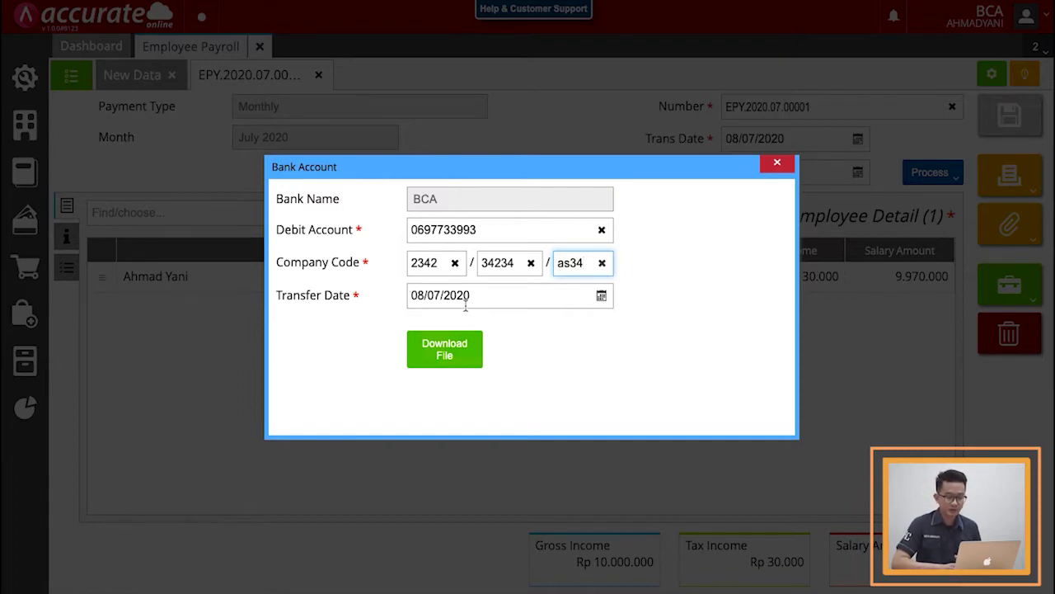
Step: Set the transfer date to 24/07/2020 and download the BCA payroll file, confirming the export
click(601, 296)
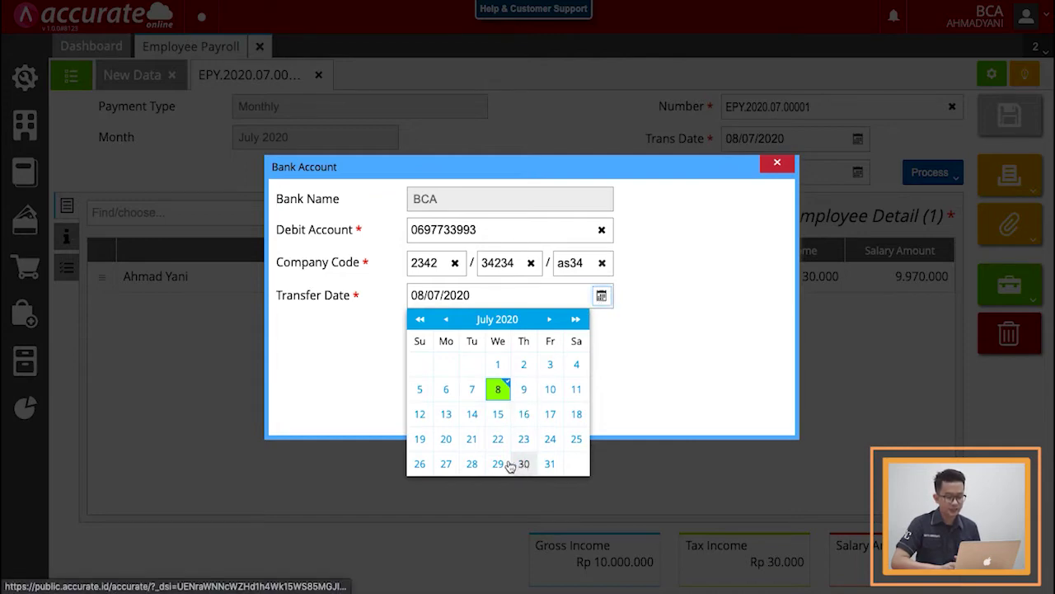
click(550, 438)
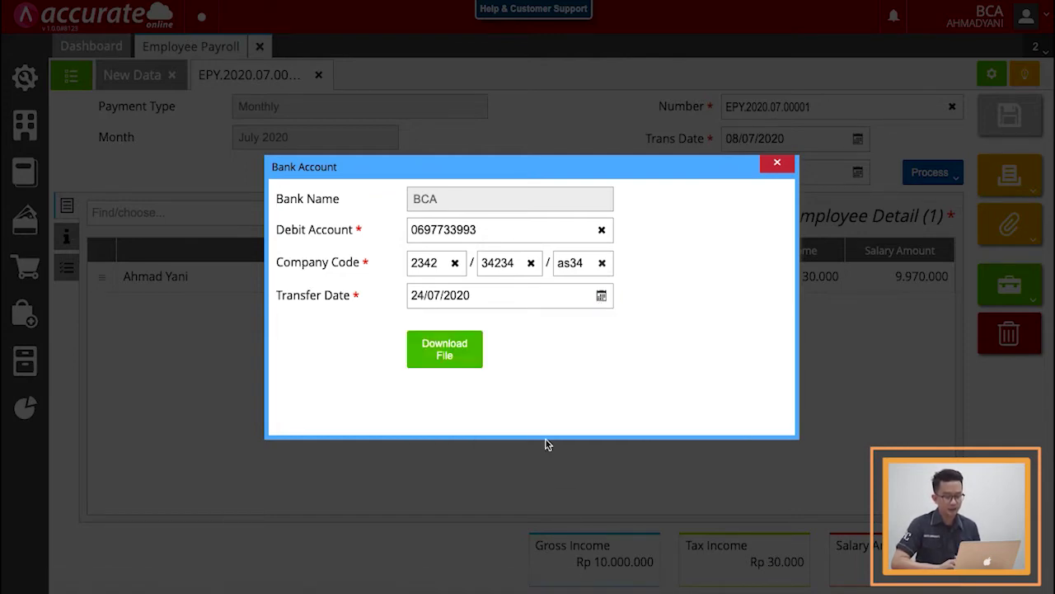
click(449, 351)
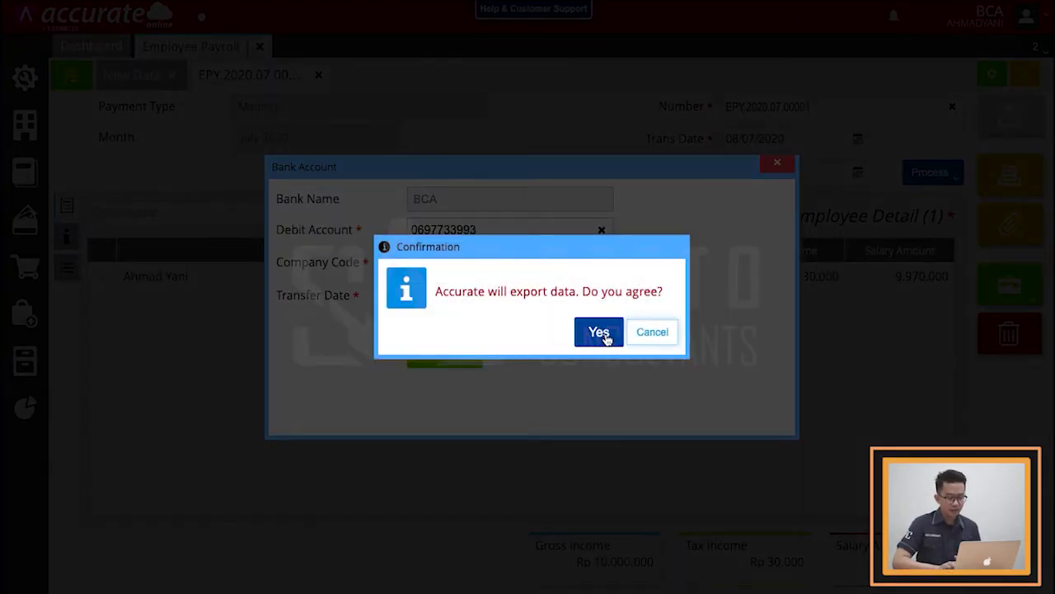
click(650, 334)
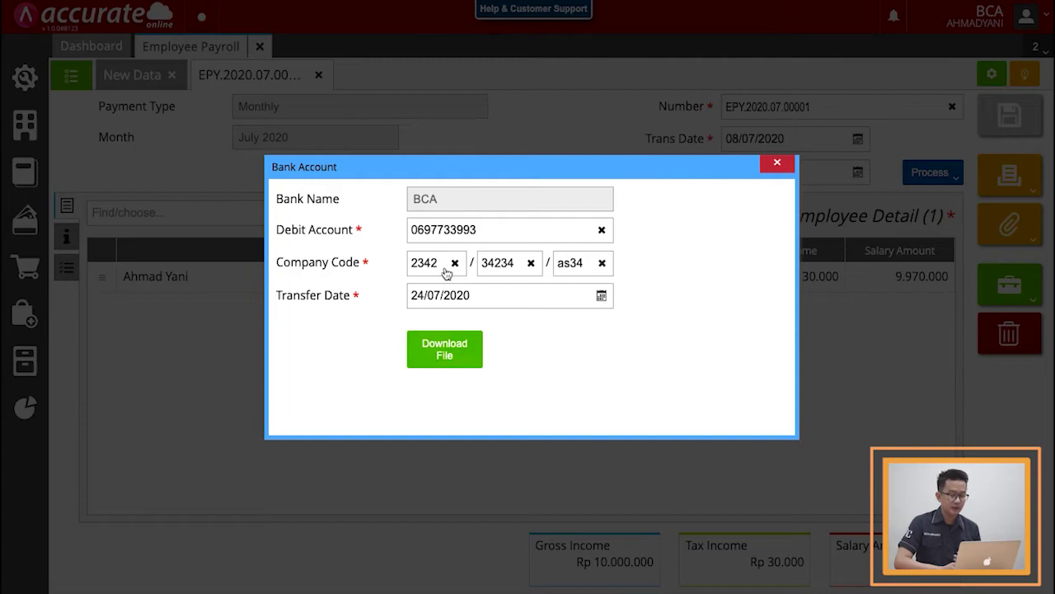
click(453, 353)
click(610, 333)
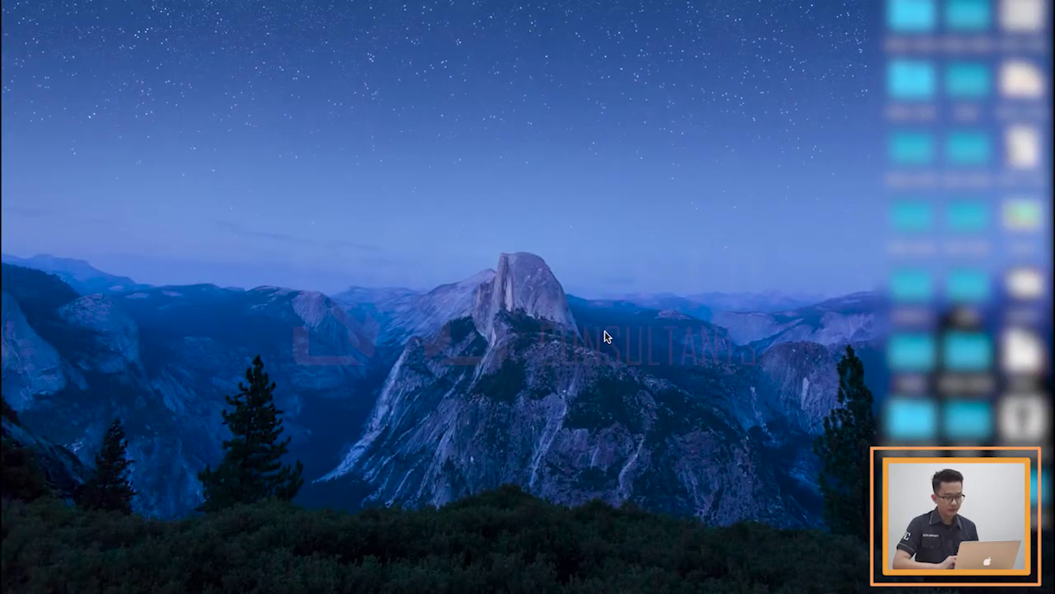
Step: Preview Payroll_checksum.txt and Payroll-employee-payment.txt in the Downloads payroll folder, then return to Accurate Online
scroll(411, 486, down, 5)
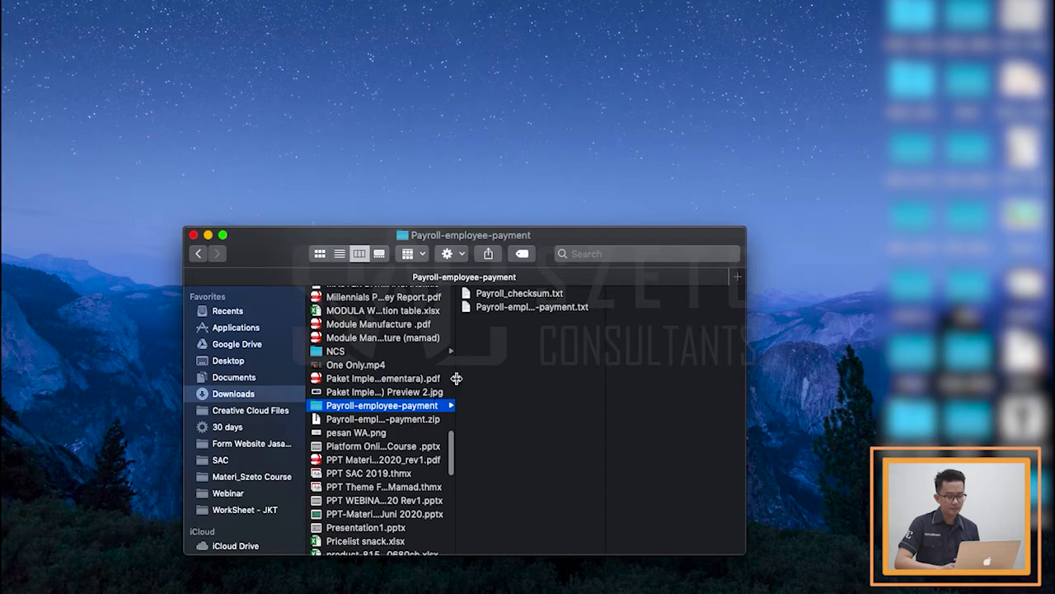
click(493, 295)
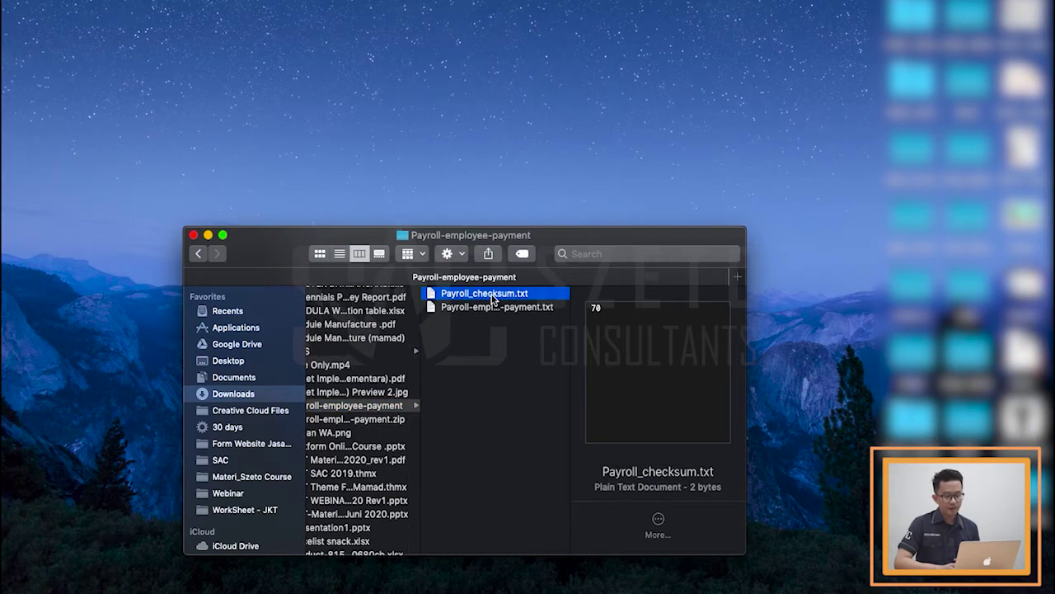
click(497, 311)
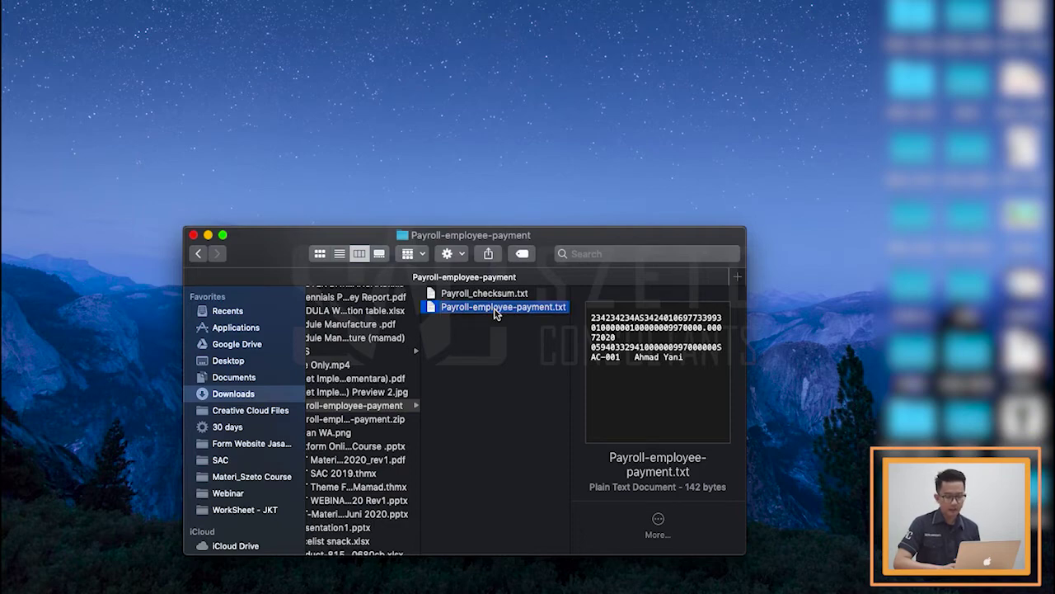
key(Up)
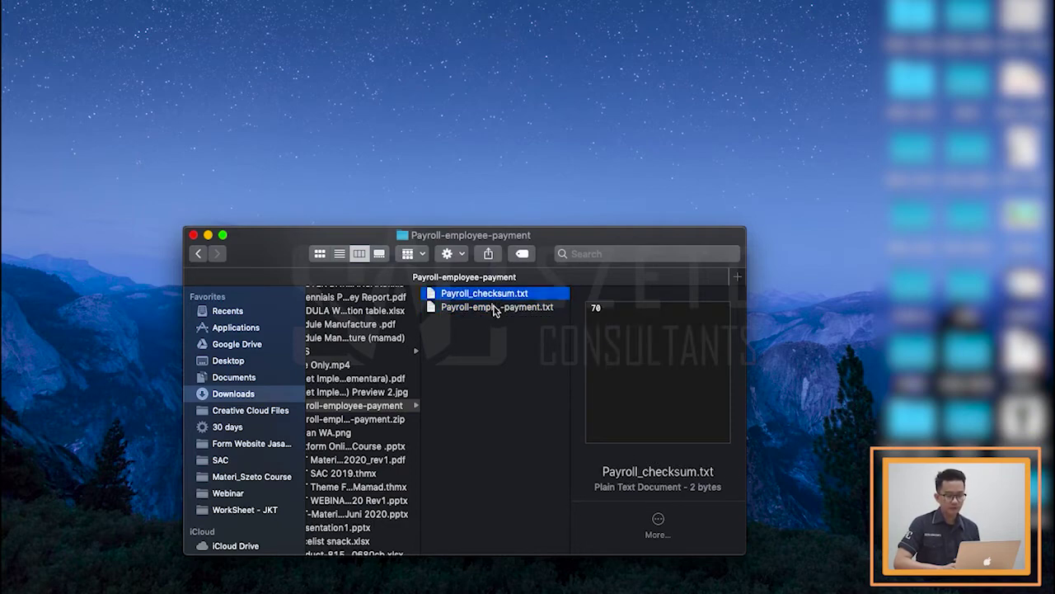
key(Down)
key(Up)
key(Down)
key(Up)
key(ctrl+Right)
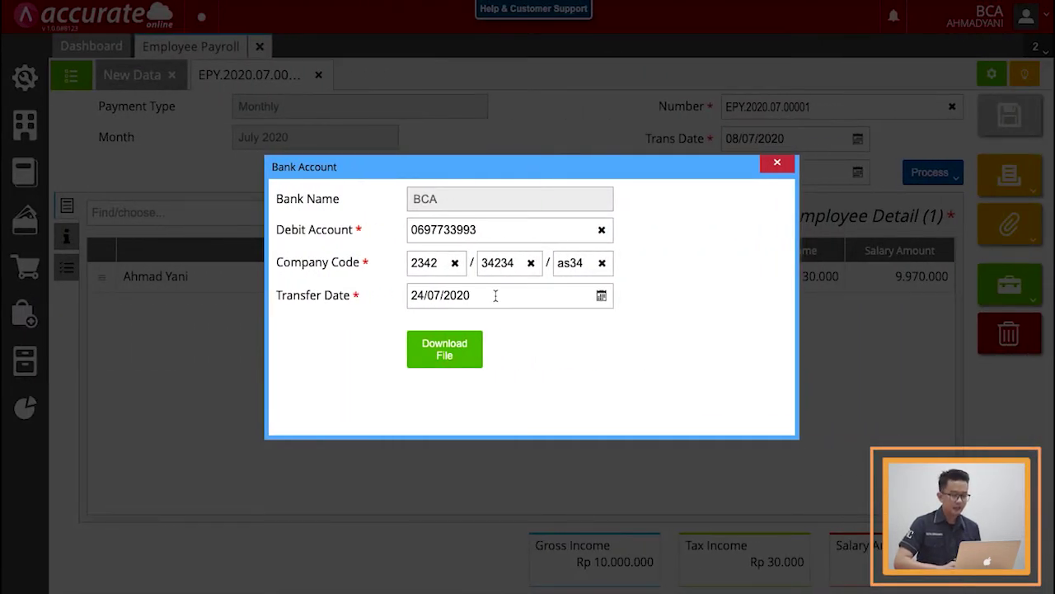
Step: Open KlikBCA Bisnis Multi Transfer > Payroll > Upload and enter the description 'Gaji bulan Juli 2020'
key(ctrl+Right)
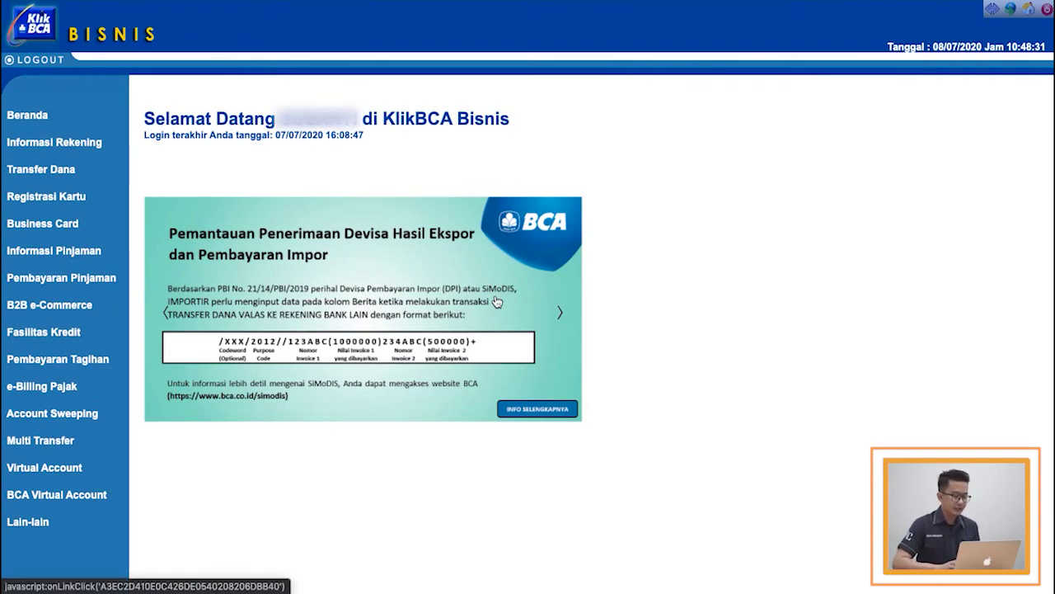
click(37, 442)
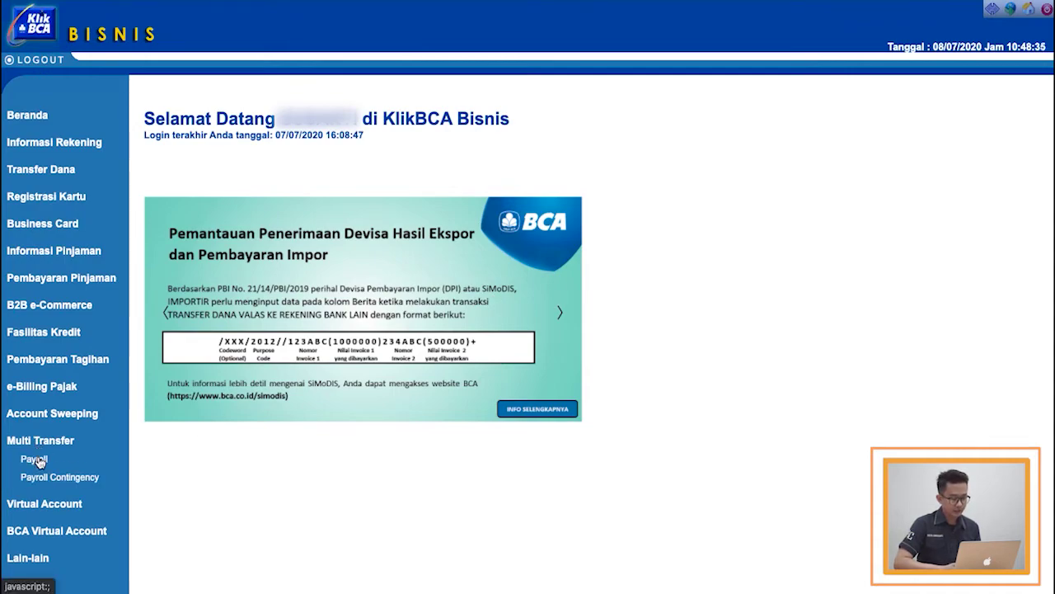
click(37, 461)
click(40, 471)
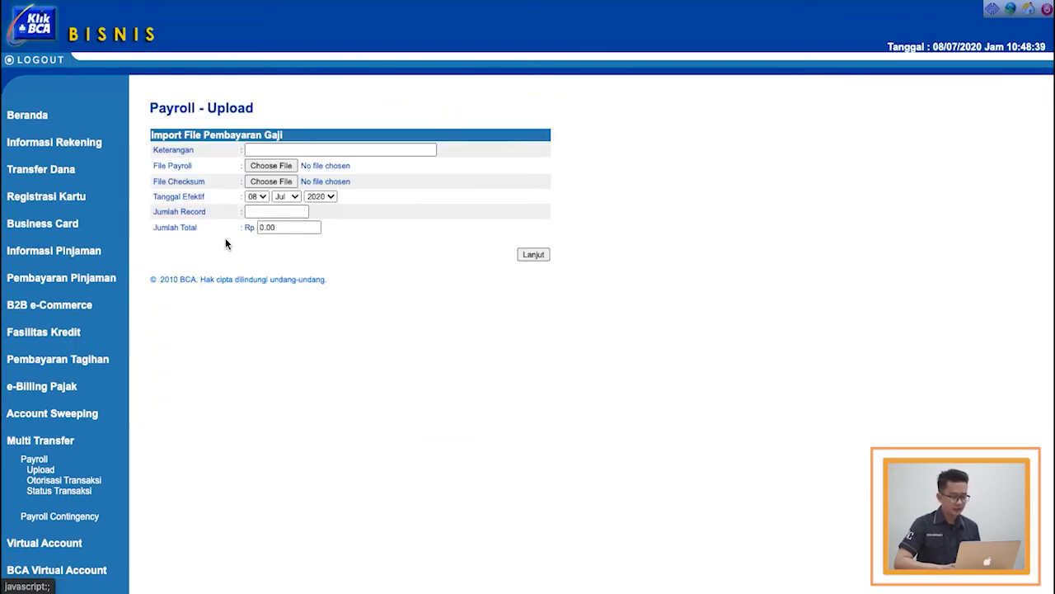
click(255, 152)
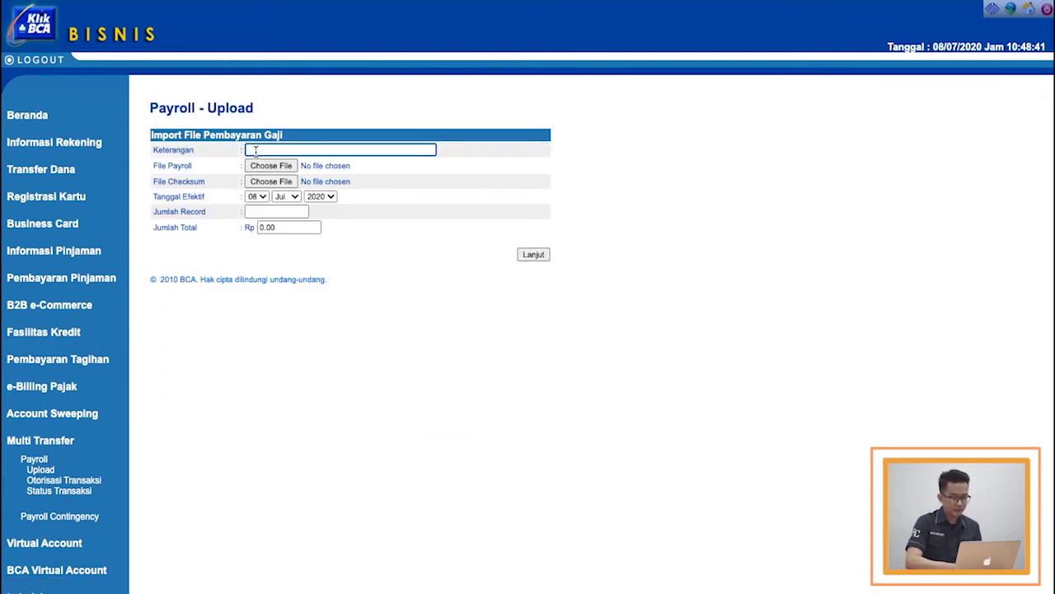
text(Gaji bula)
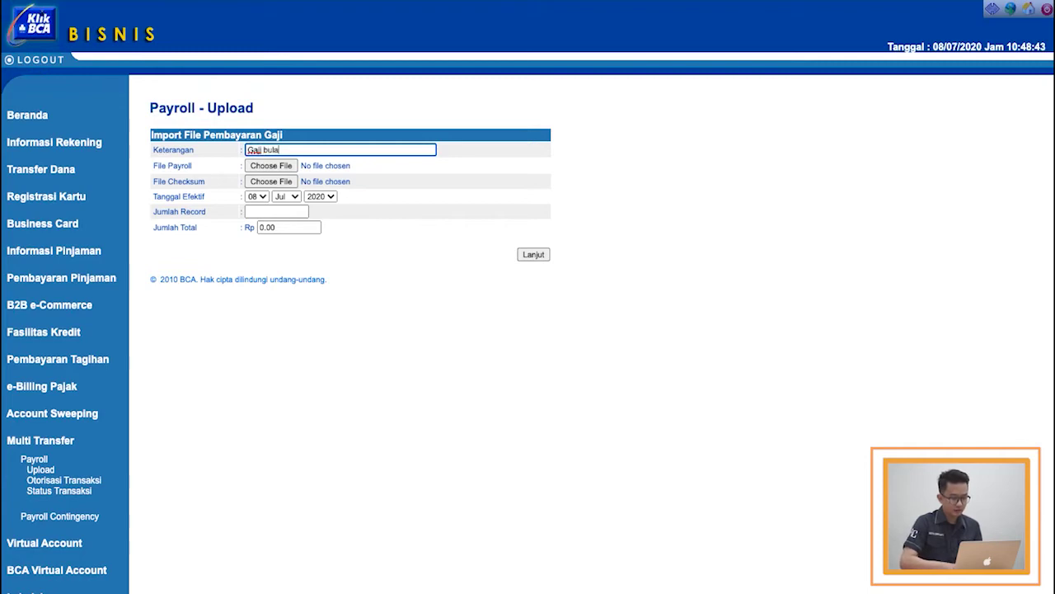
text(n Juli )
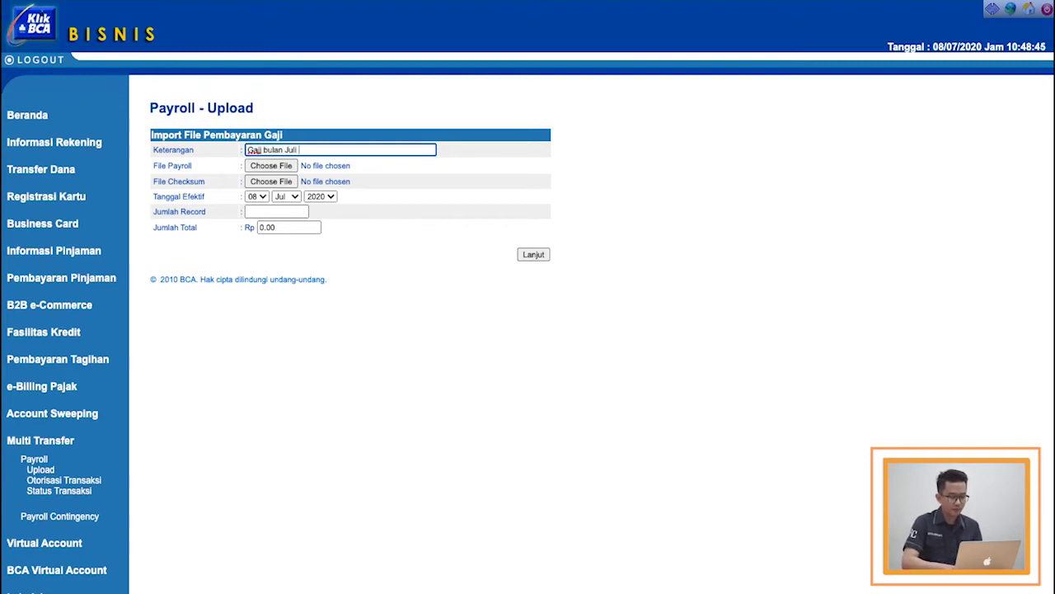
text(2020)
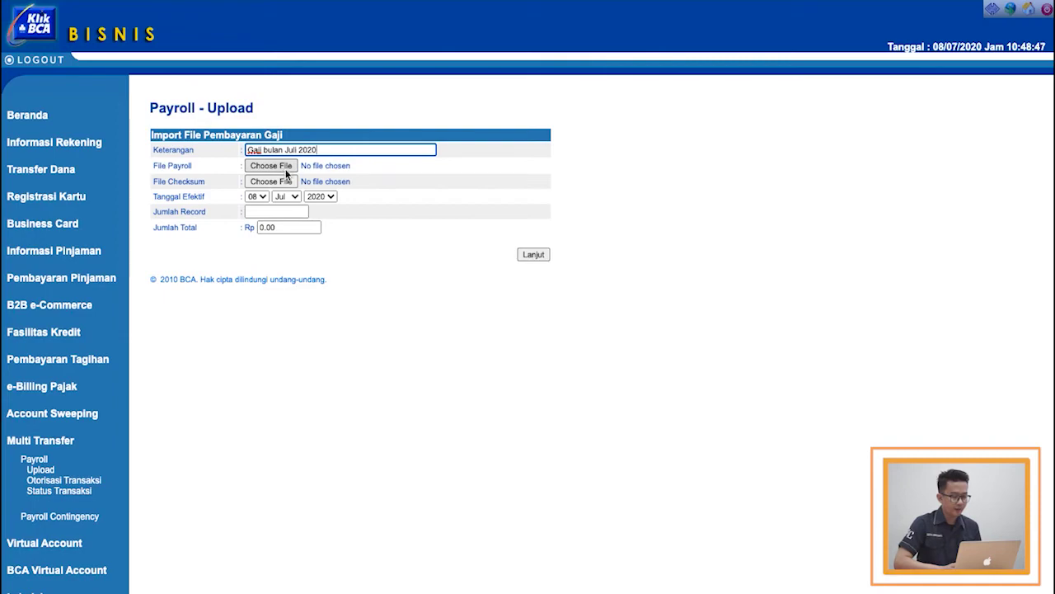
Step: Attach Downloads/Payroll-employee-payment/Payroll-employee-payment.txt as the payroll file
click(282, 165)
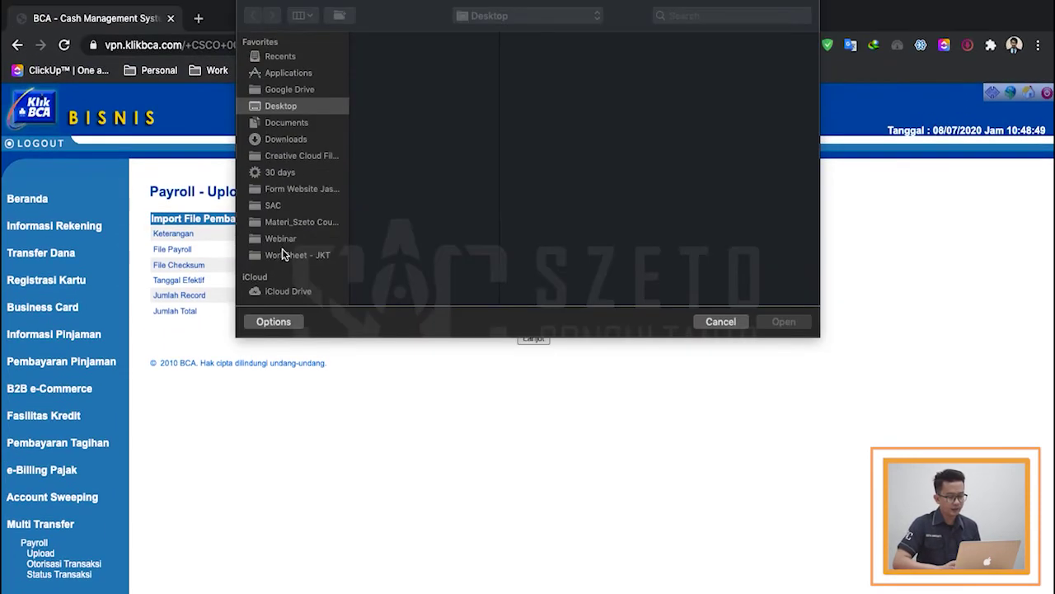
click(298, 138)
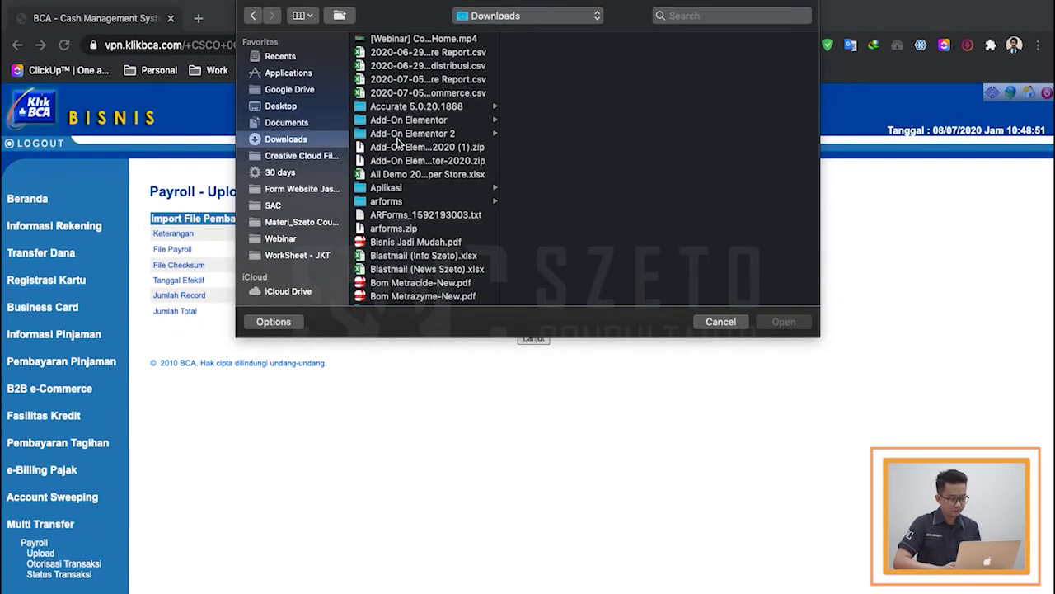
scroll(398, 141, down, 5)
scroll(398, 141, down, 15)
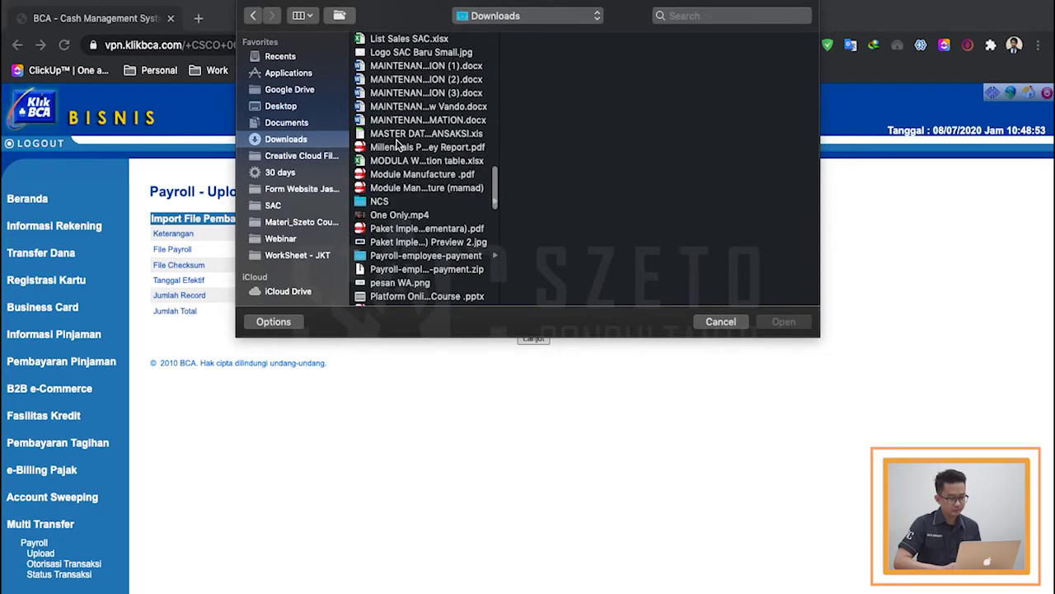
scroll(398, 142, down, 15)
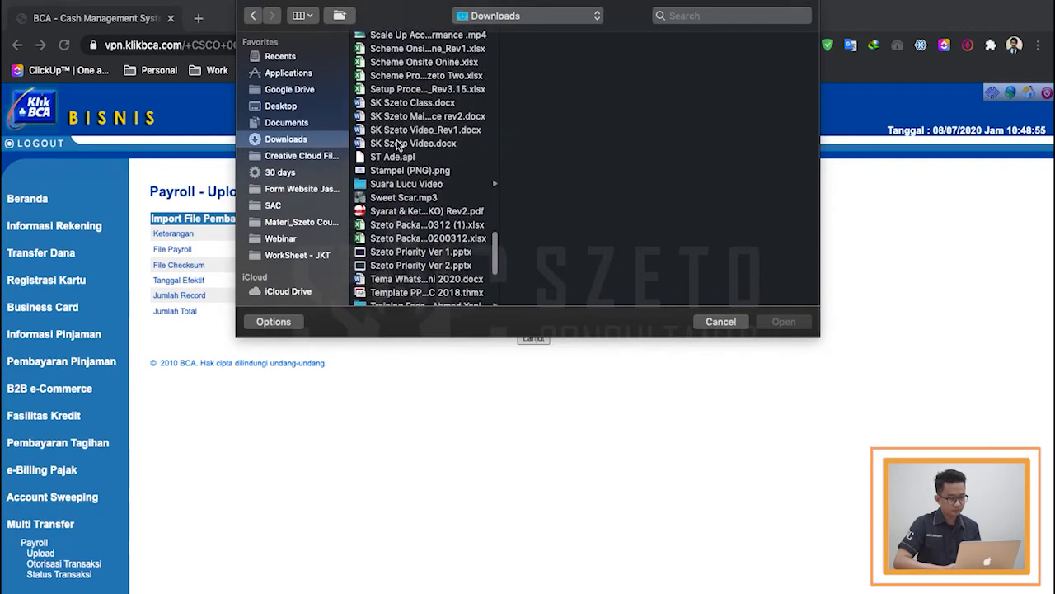
text(paket)
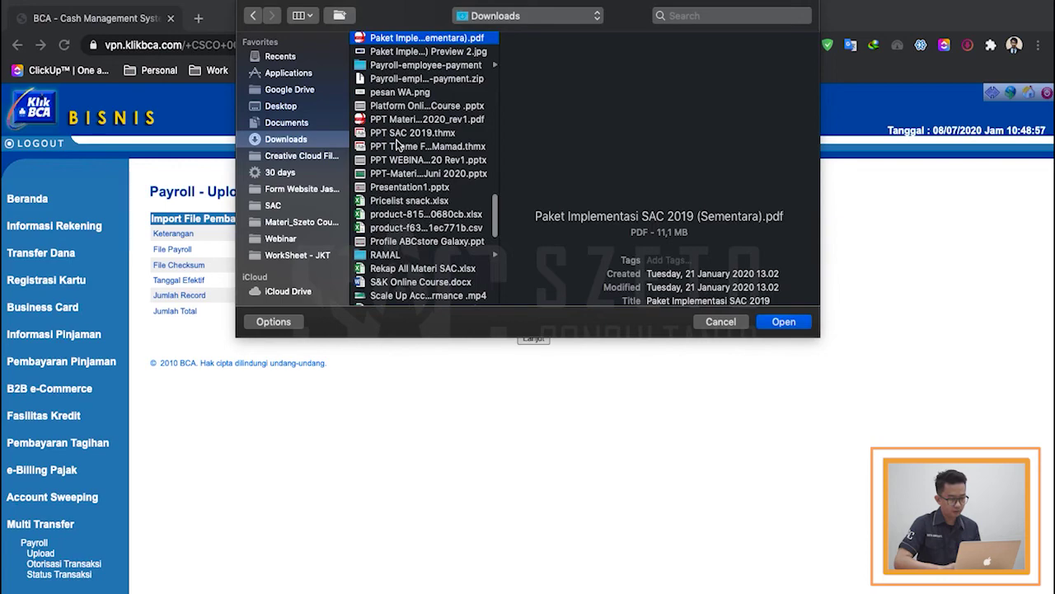
scroll(398, 142, up, 3)
click(415, 150)
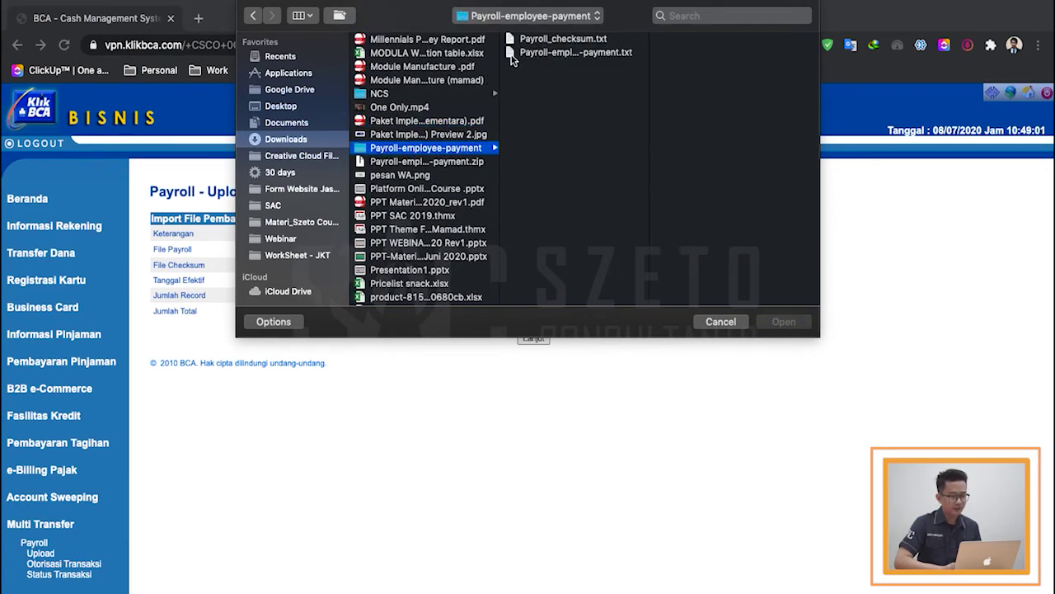
click(559, 55)
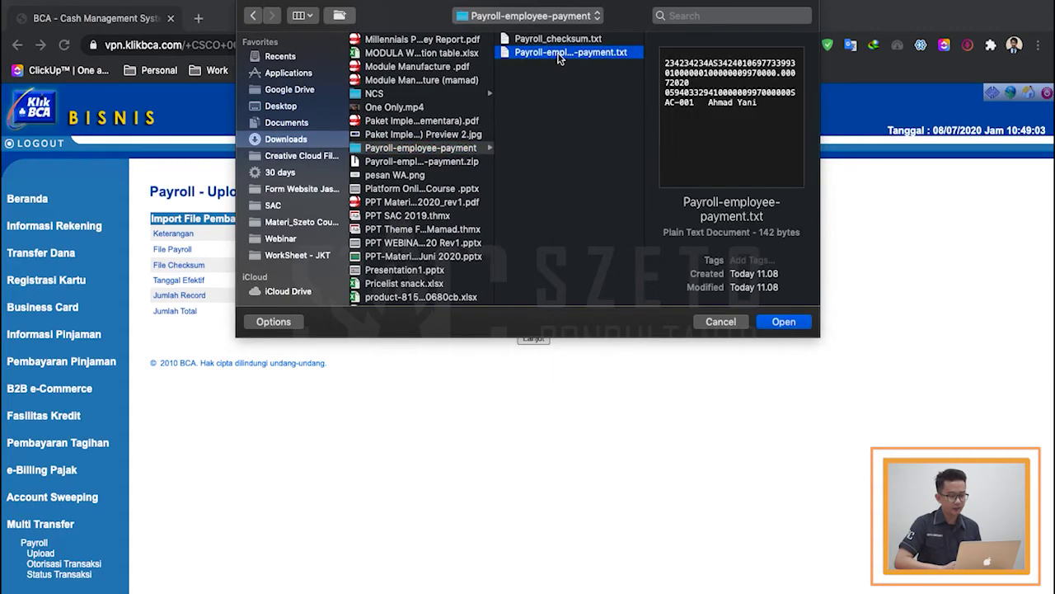
double_click(558, 54)
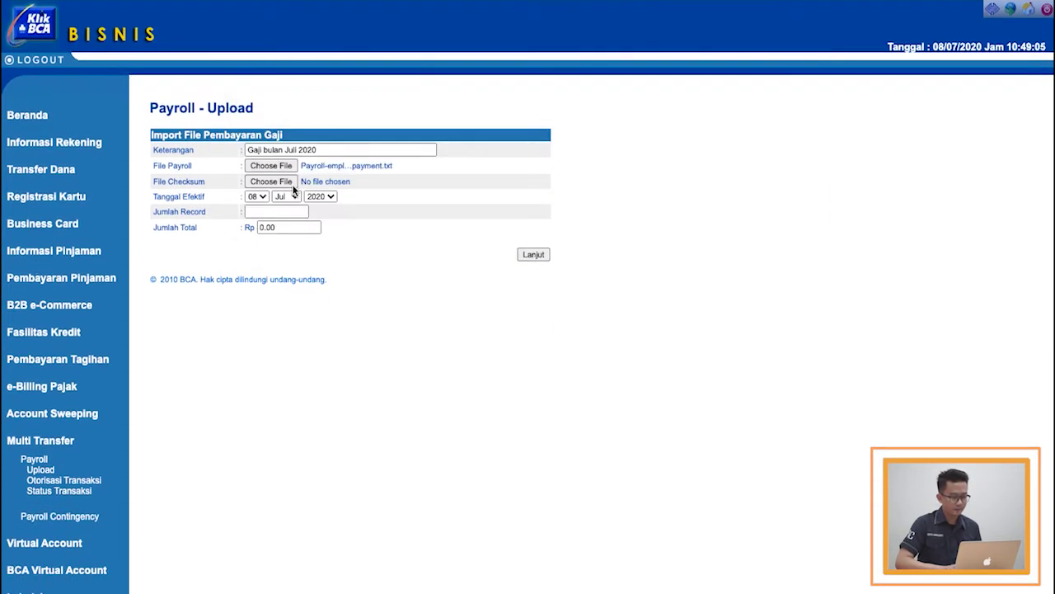
Step: Attach Payroll_checksum.txt as the checksum file
click(272, 183)
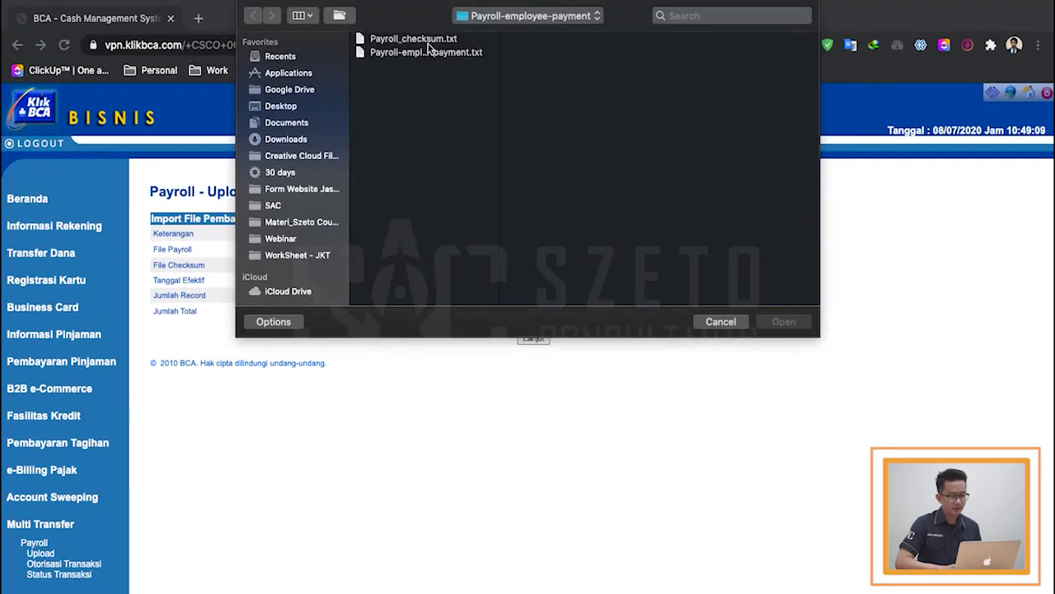
click(427, 41)
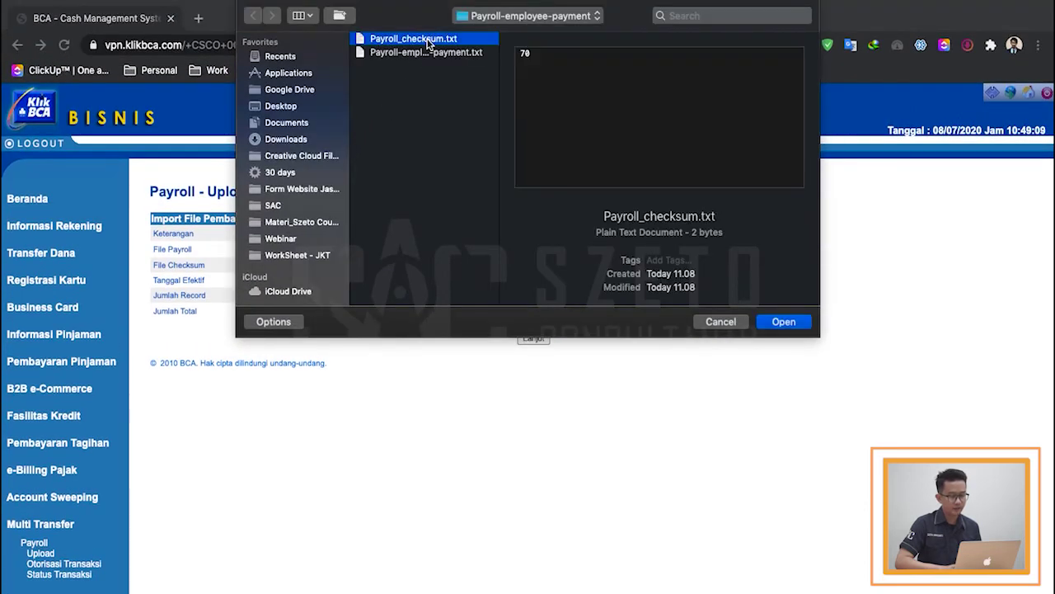
click(779, 322)
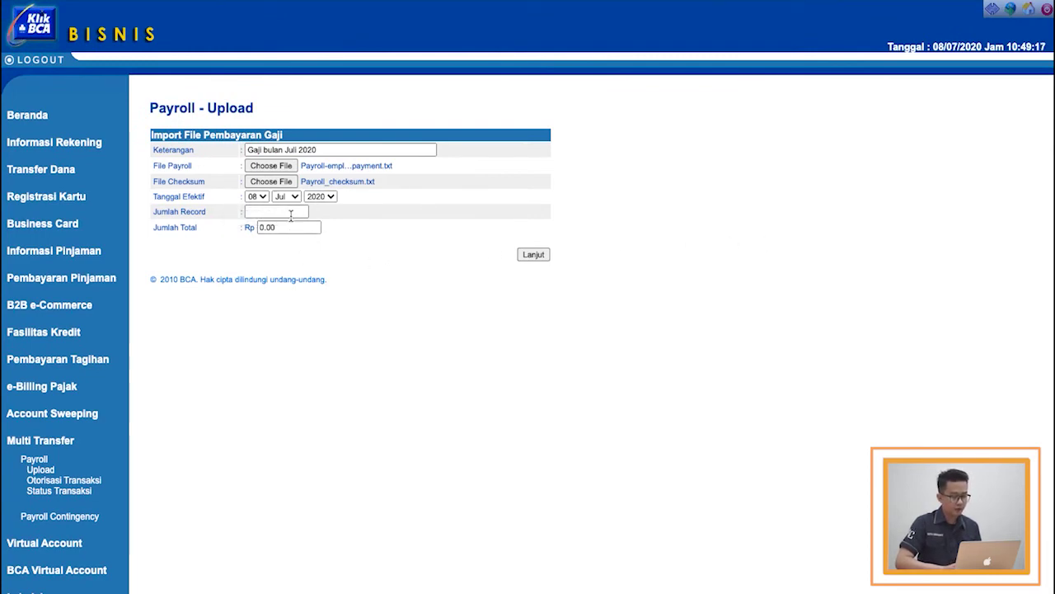
Step: Enter 1 as the record count and 9970000 as the payroll total, then check against Accurate Online
click(290, 212)
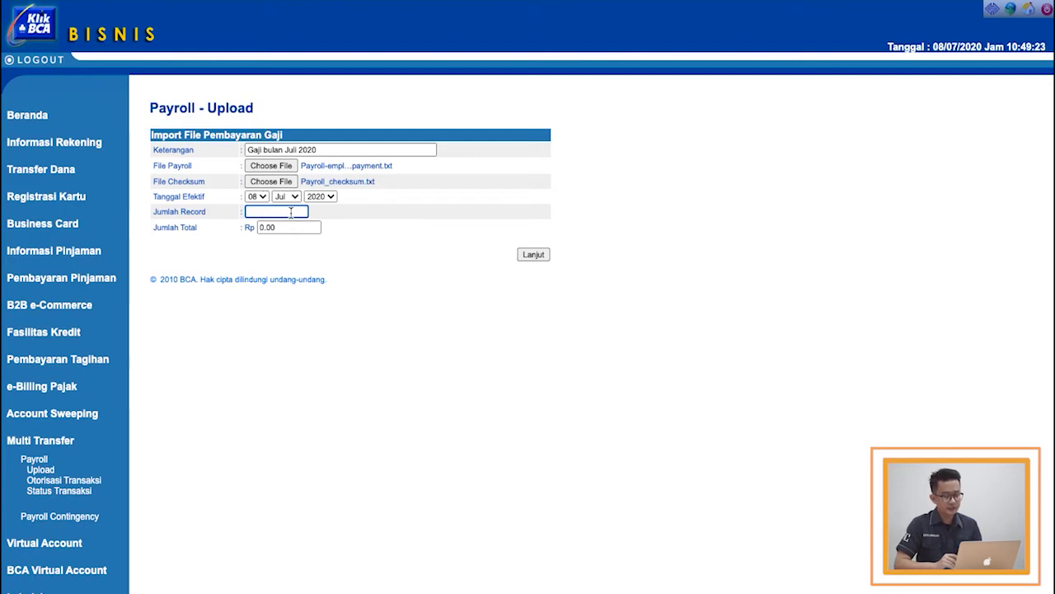
text(1)
click(290, 230)
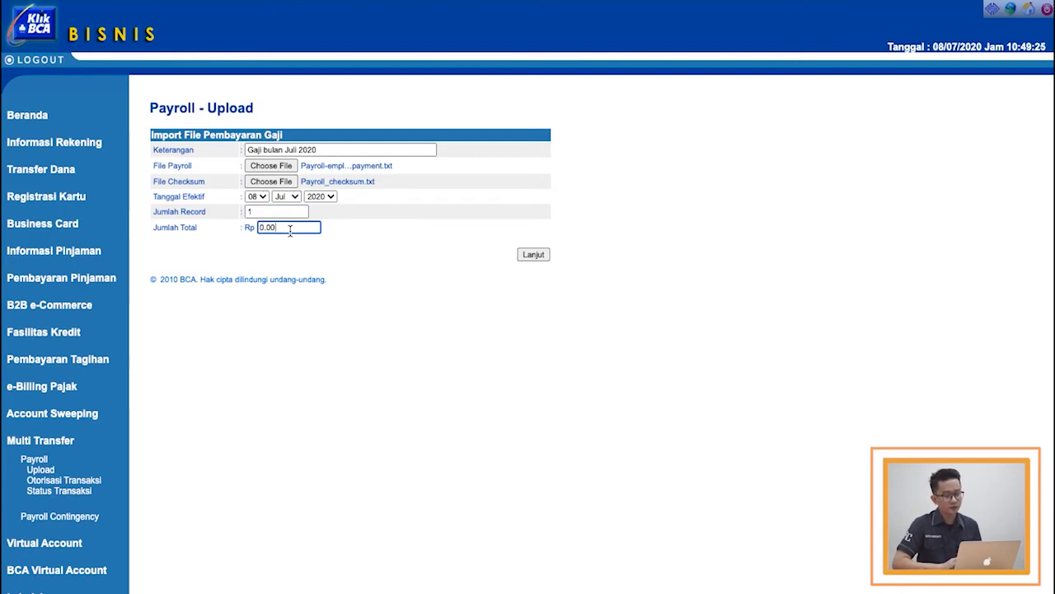
double_click(289, 230)
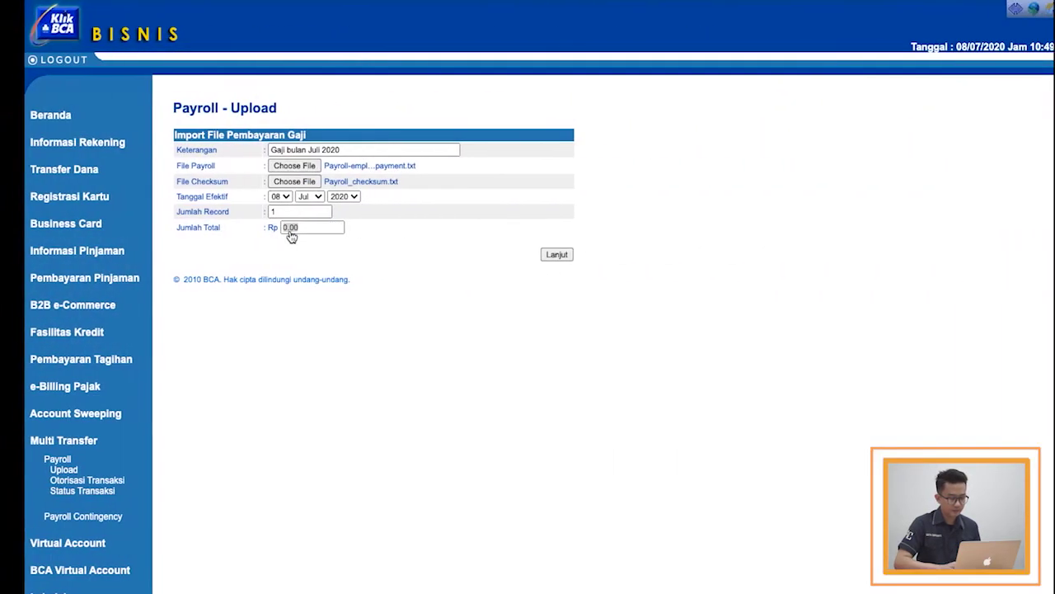
text(9970000)
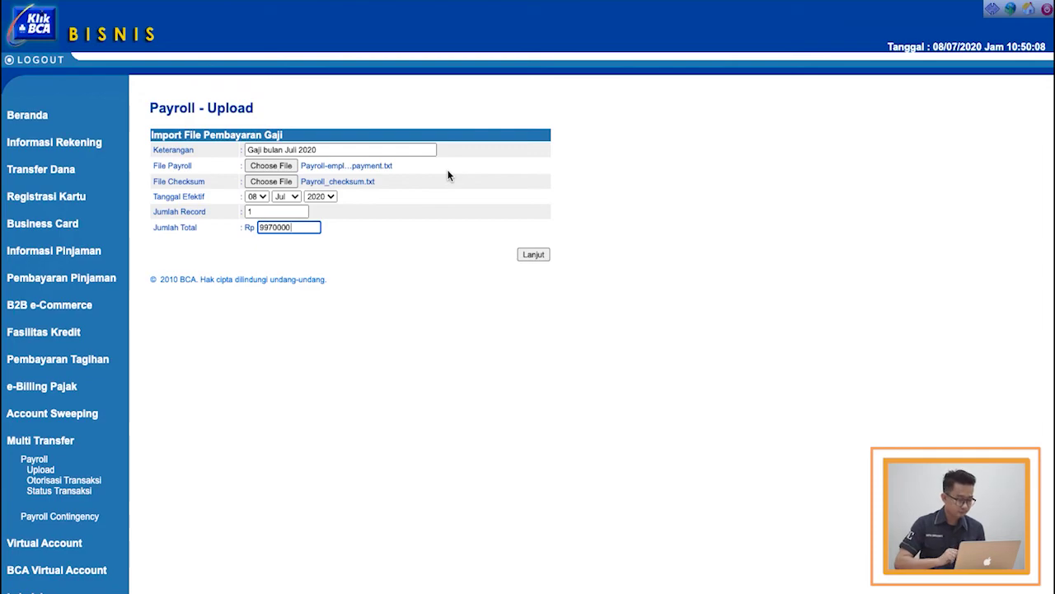
key(ctrl+Left)
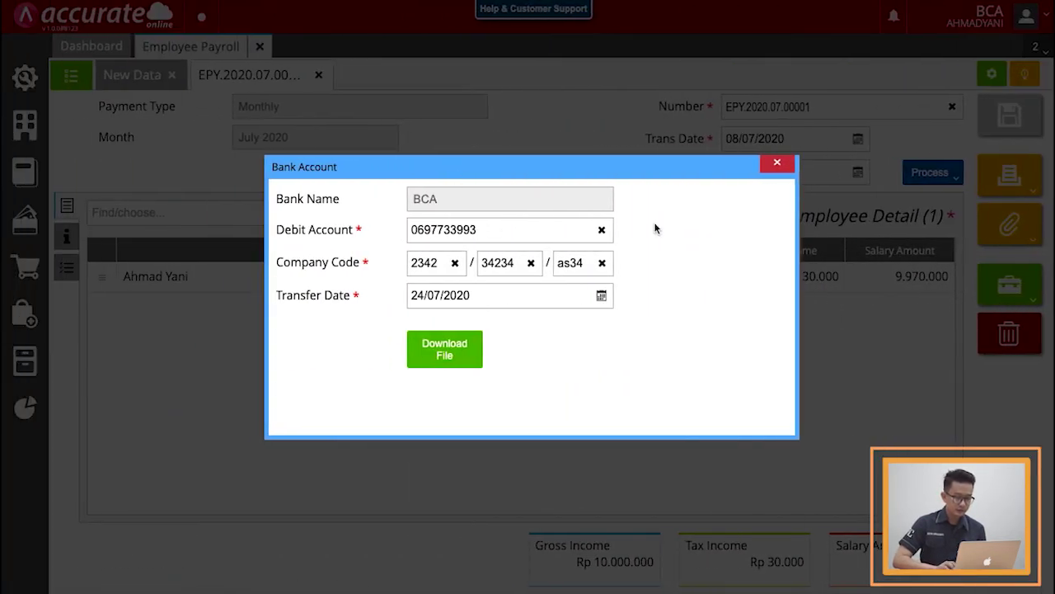